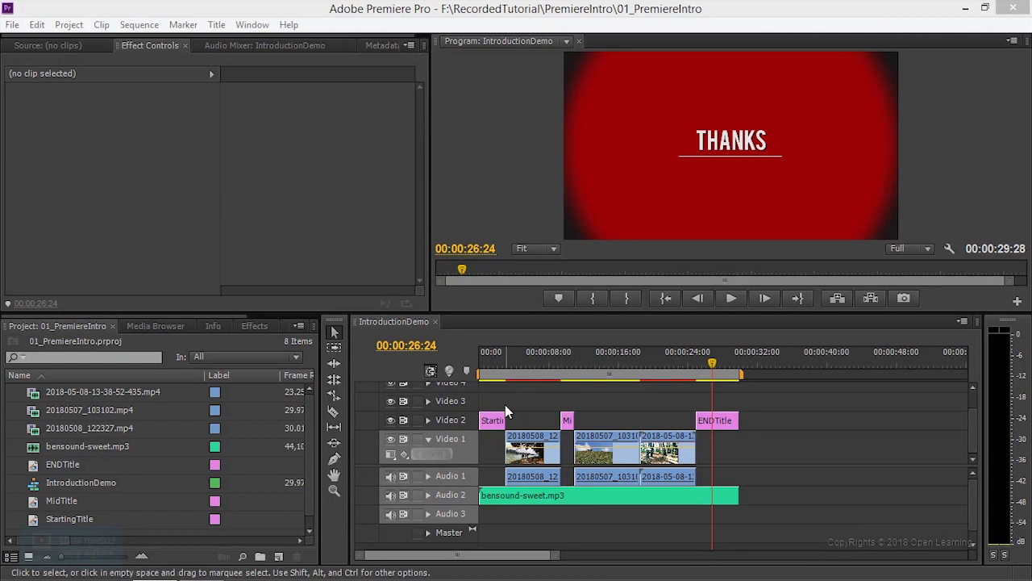
# - Delete all title clips from the Video 2 track and remove the unused items from the project
pyautogui.moveTo(494, 390); pyautogui.dragTo(726, 420)
pyautogui.press('Delete')
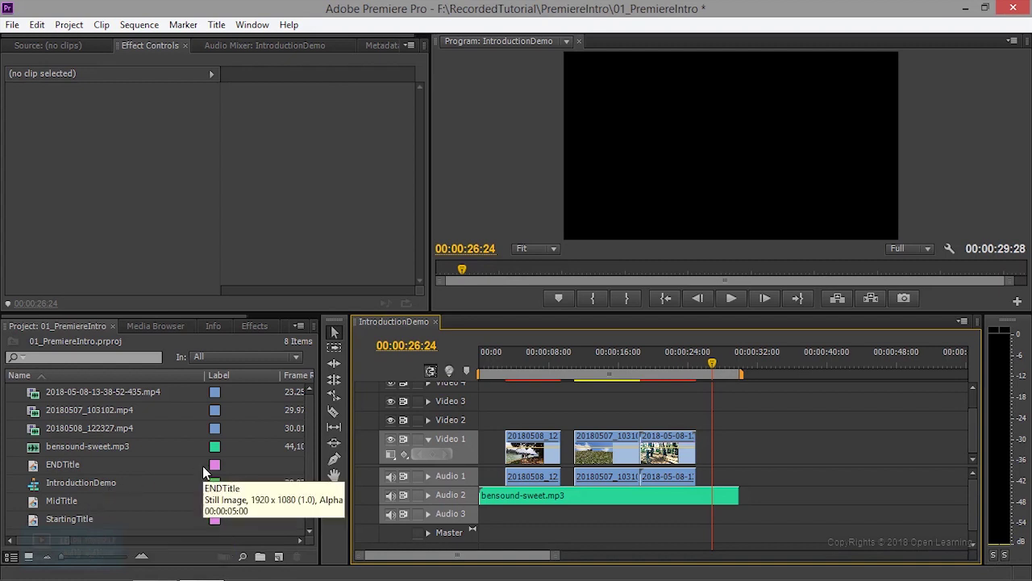
pyautogui.click(69, 25)
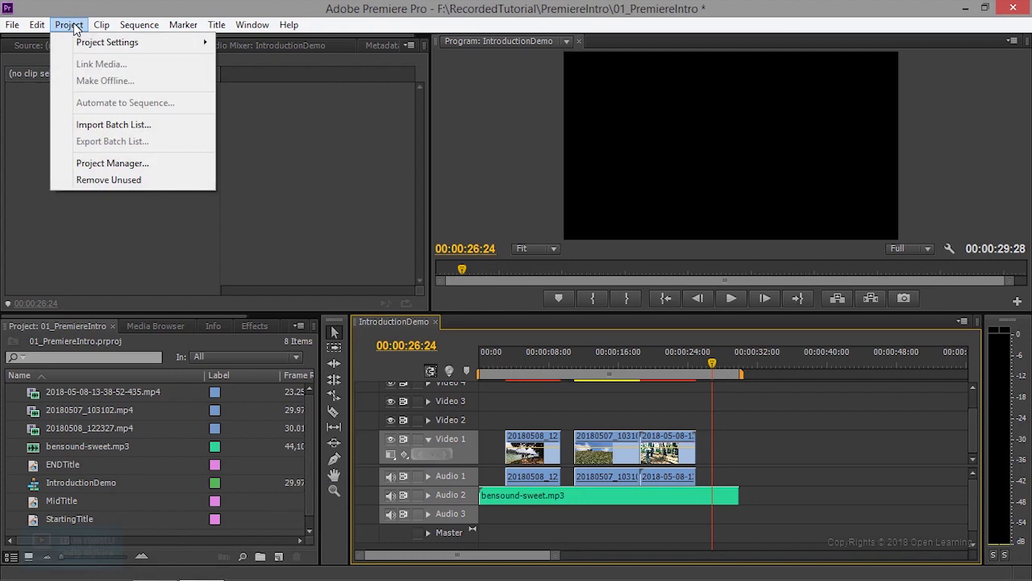
pyautogui.click(103, 179)
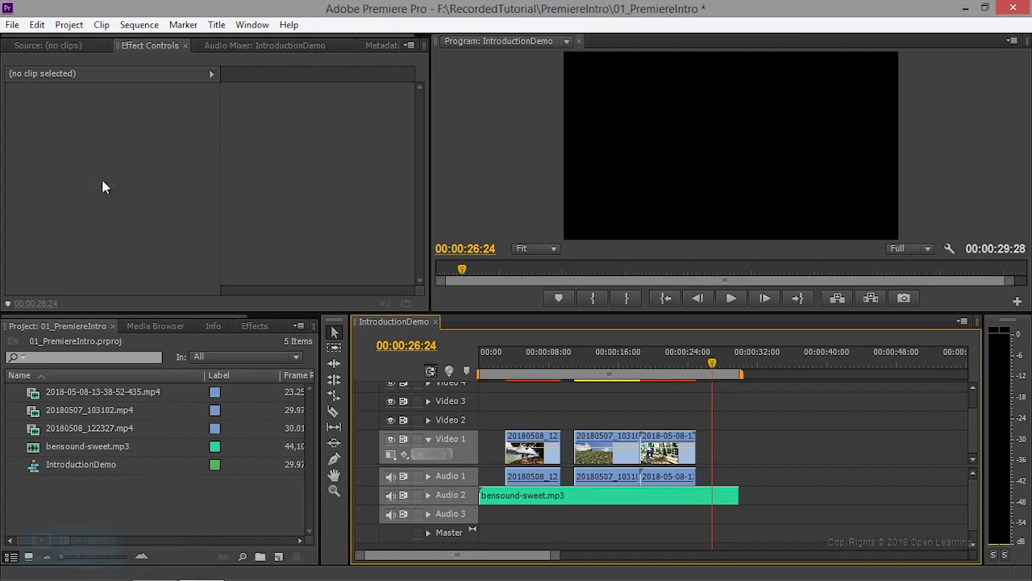
# - Import the bensound-moose audio file from the Music folder into the project
pyautogui.doubleClick(85, 504)
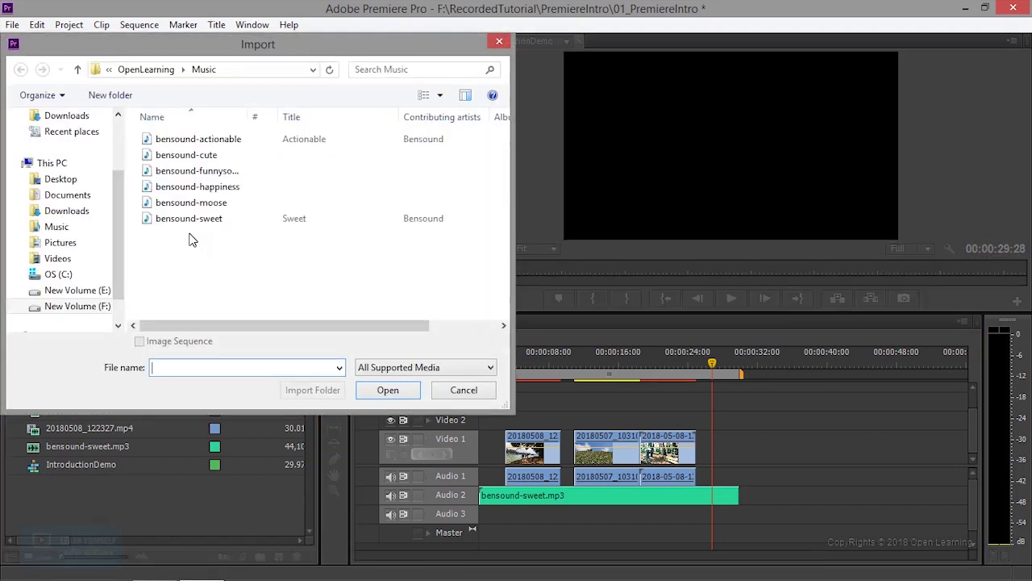
pyautogui.click(201, 202)
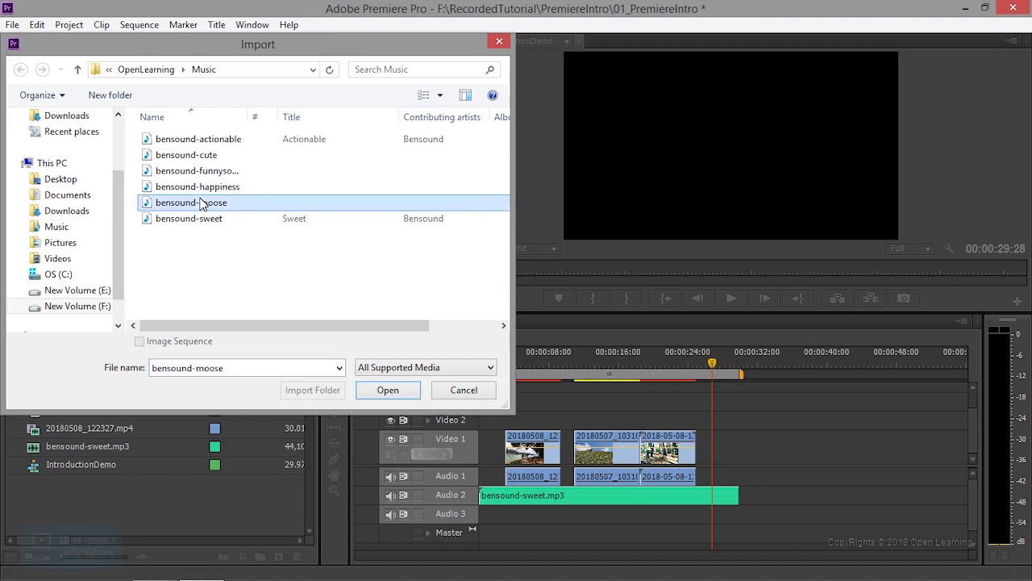
pyautogui.click(369, 390)
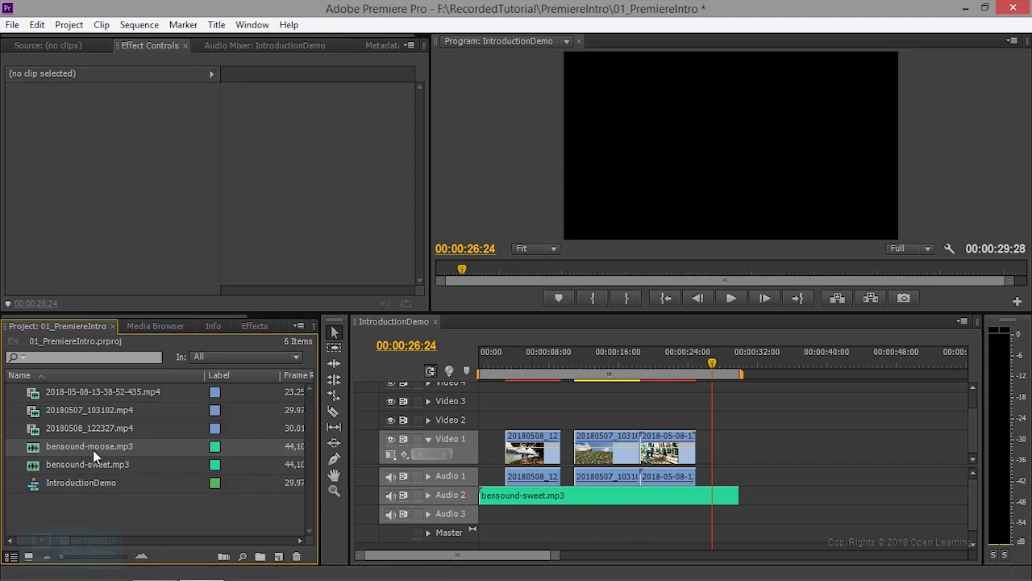
# - Replace the bensound-sweet.mp3 clip on Audio 2 with bensound-moose.mp3 from the bin
pyautogui.rightClick(562, 500)
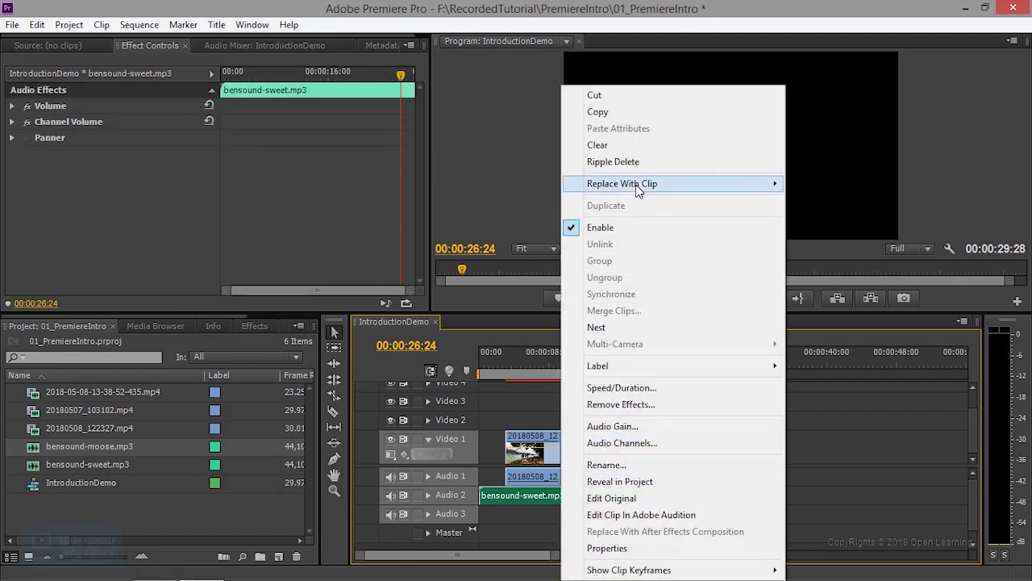
pyautogui.moveTo(637, 185)
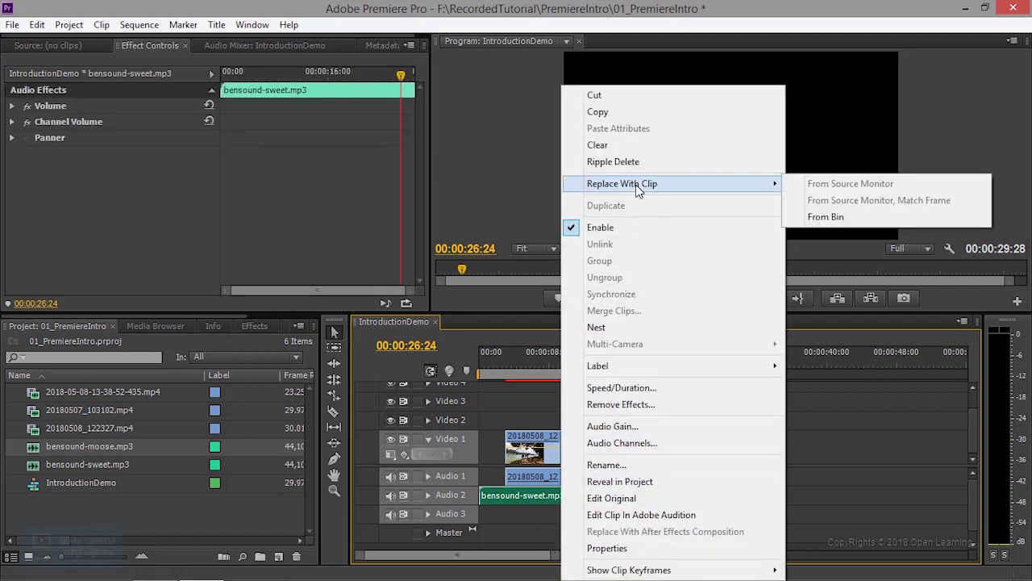
pyautogui.click(830, 226)
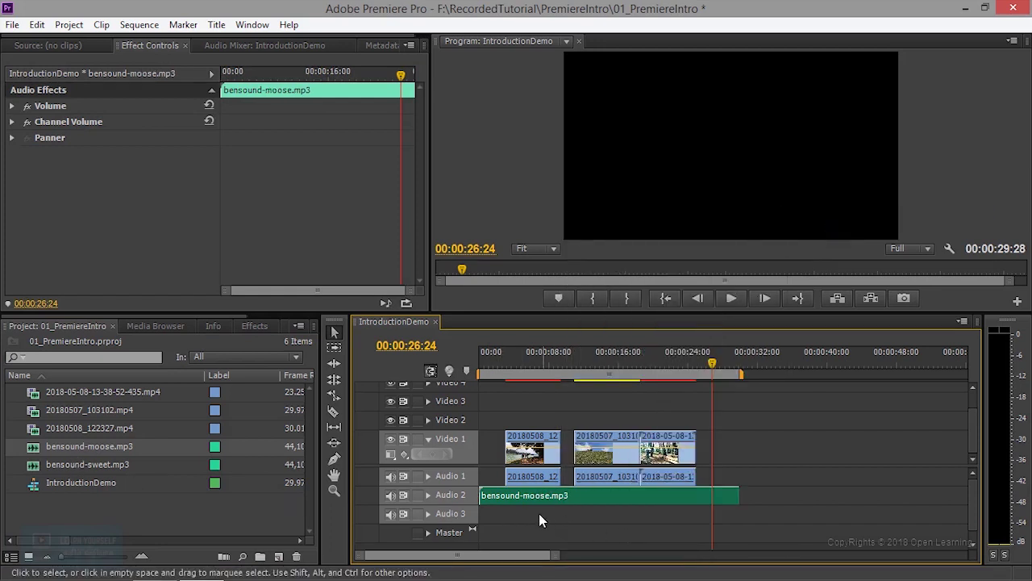
# - Play the sequence from the start to hear the bensound-moose music on Audio 2
pyautogui.click(103, 464)
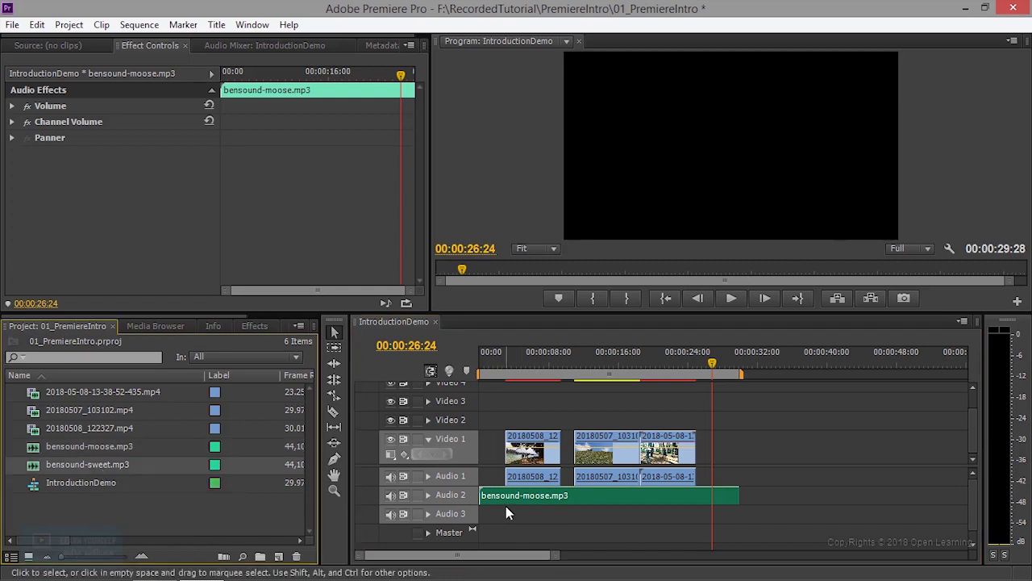
pyautogui.moveTo(595, 355); pyautogui.dragTo(425, 357)
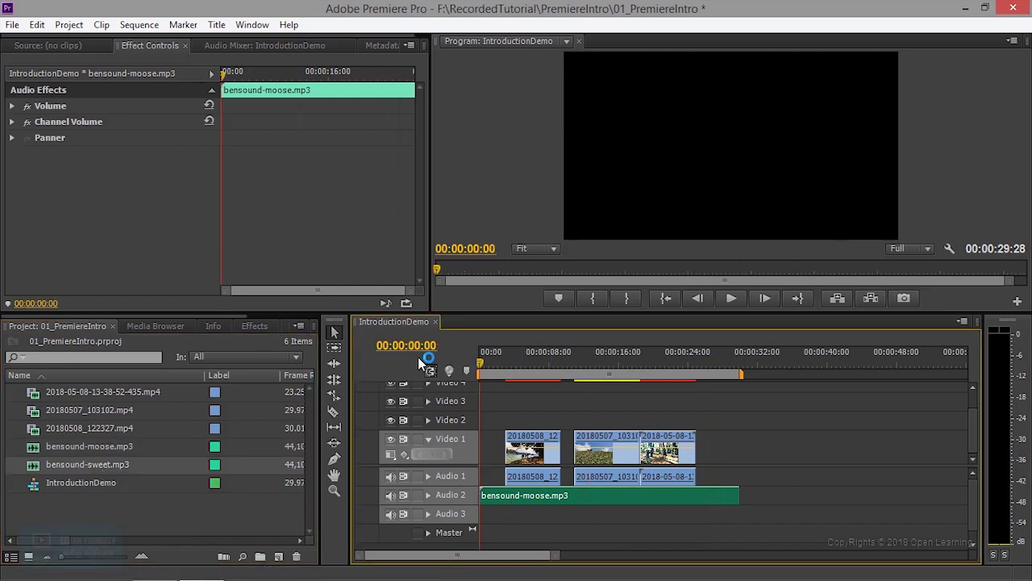
pyautogui.click(725, 303)
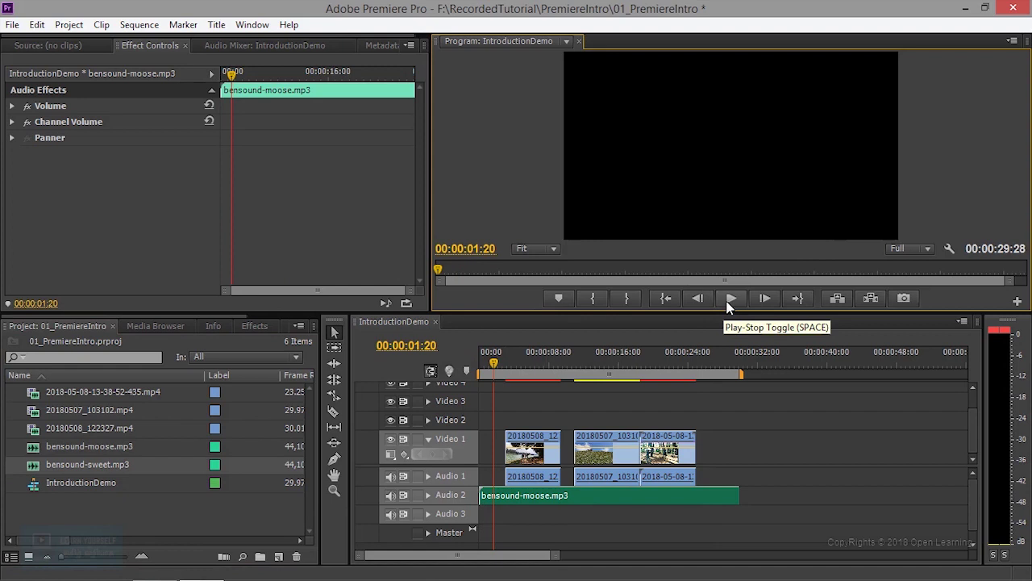
# - Replace the music clip on Audio 2 with bensound-sweet.mp3 from the bin
pyautogui.click(101, 451)
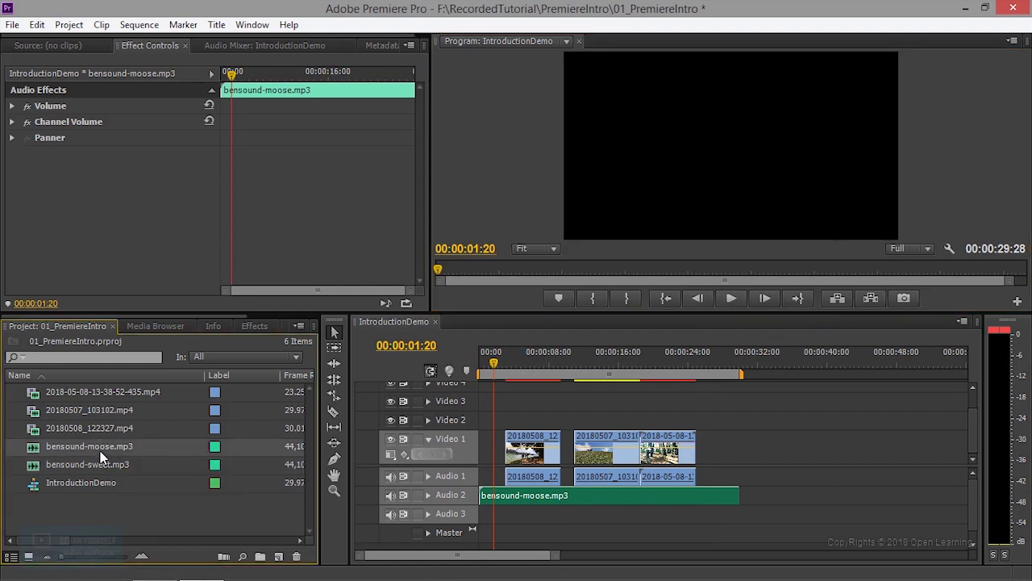
pyautogui.click(119, 464)
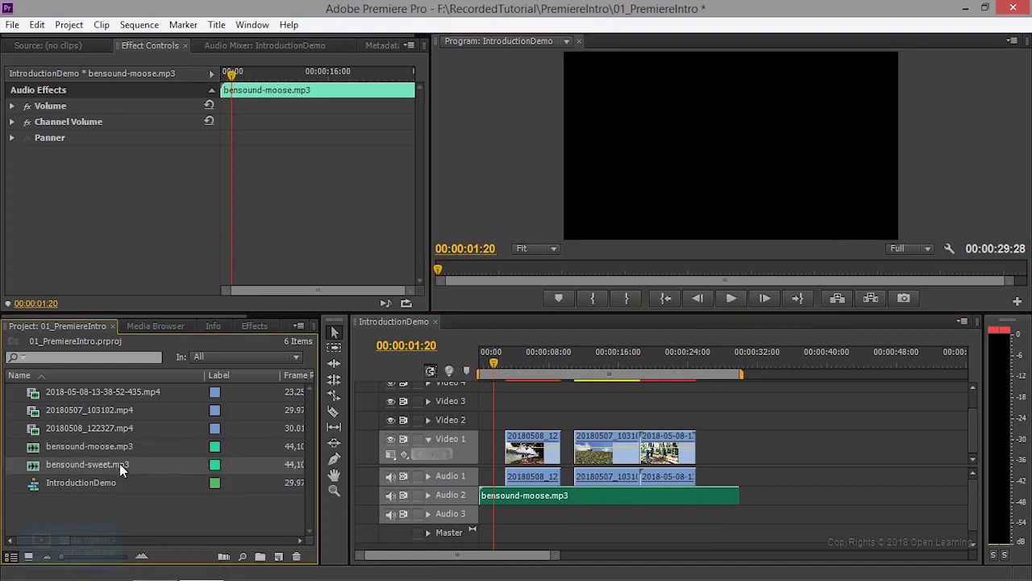
pyautogui.rightClick(549, 497)
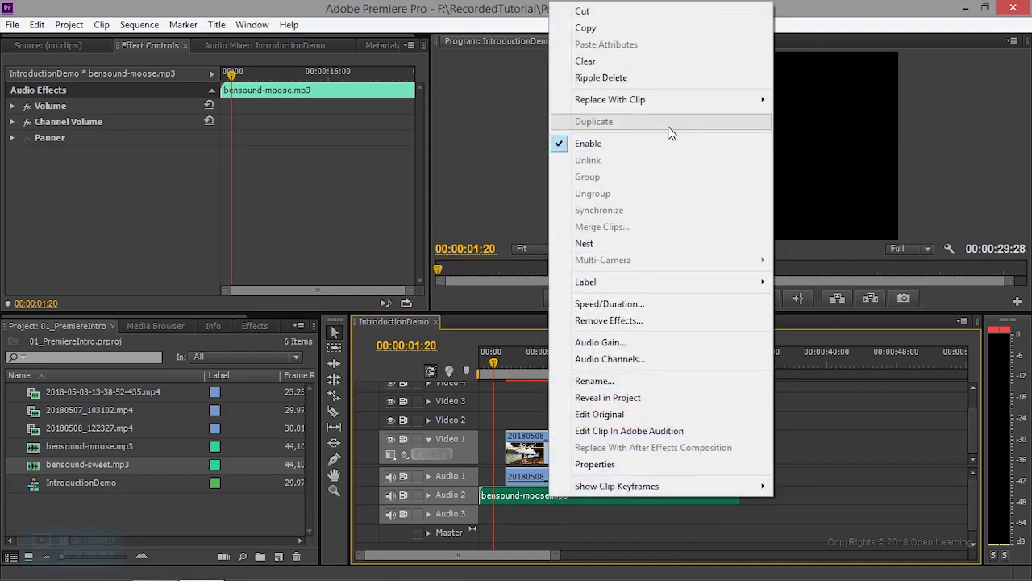
pyautogui.moveTo(675, 109)
pyautogui.click(853, 133)
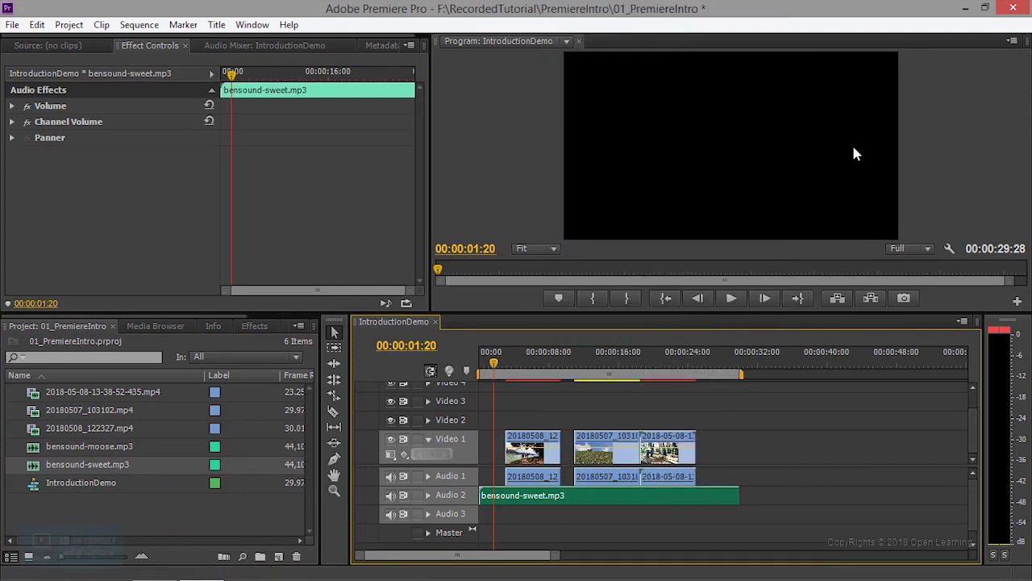
# - Play the opening seconds of the sequence from the start to check the bensound-sweet music, and stop playback
pyautogui.press('Home')
pyautogui.click(730, 299)
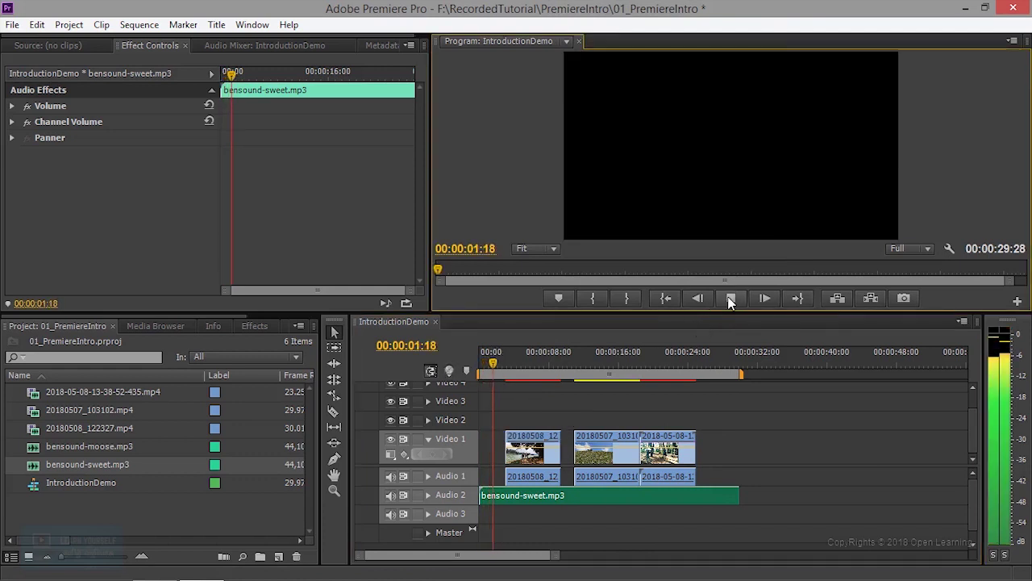
pyautogui.click(730, 299)
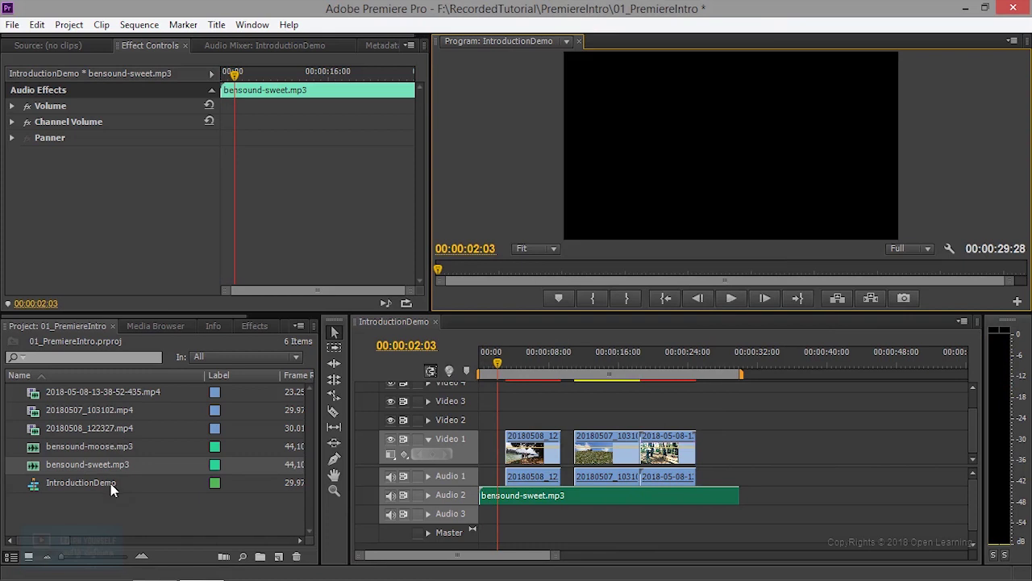
# - Import MOV_1791 from the Footages folder and replace the first Video 1 clip with it from the bin
pyautogui.doubleClick(121, 509)
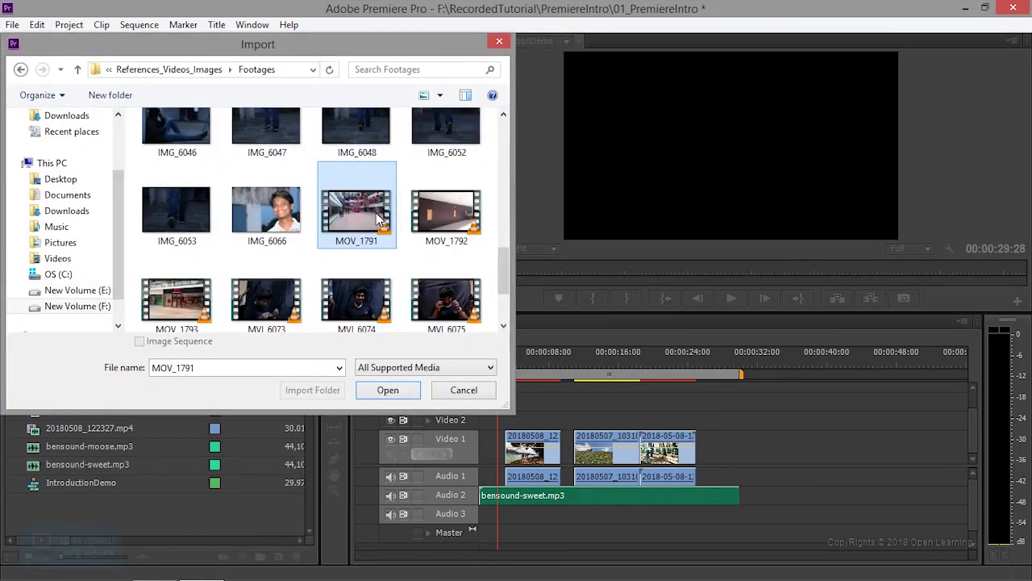
pyautogui.click(388, 390)
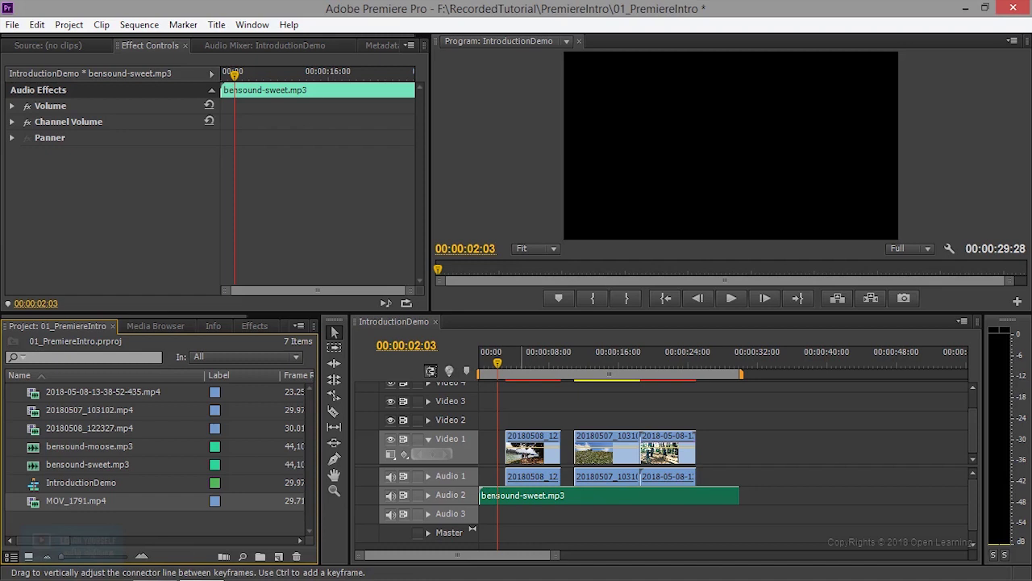
pyautogui.click(142, 500)
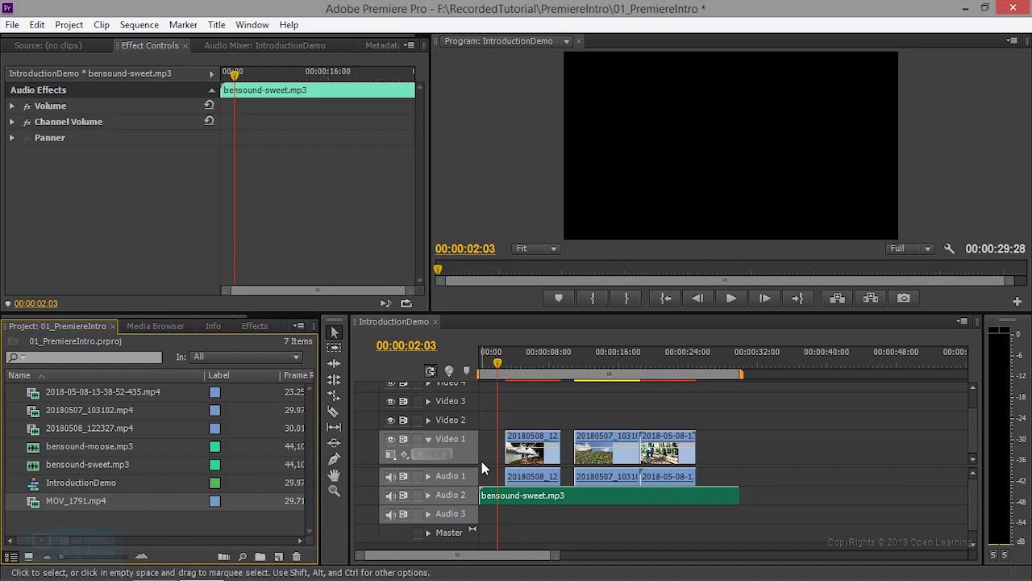
pyautogui.rightClick(547, 446)
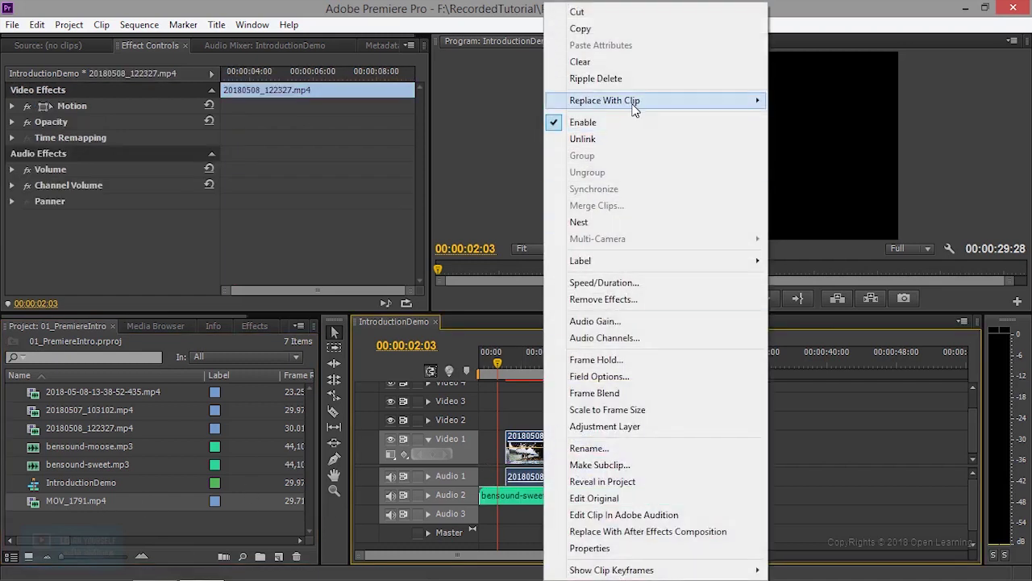
pyautogui.moveTo(633, 104)
pyautogui.click(806, 133)
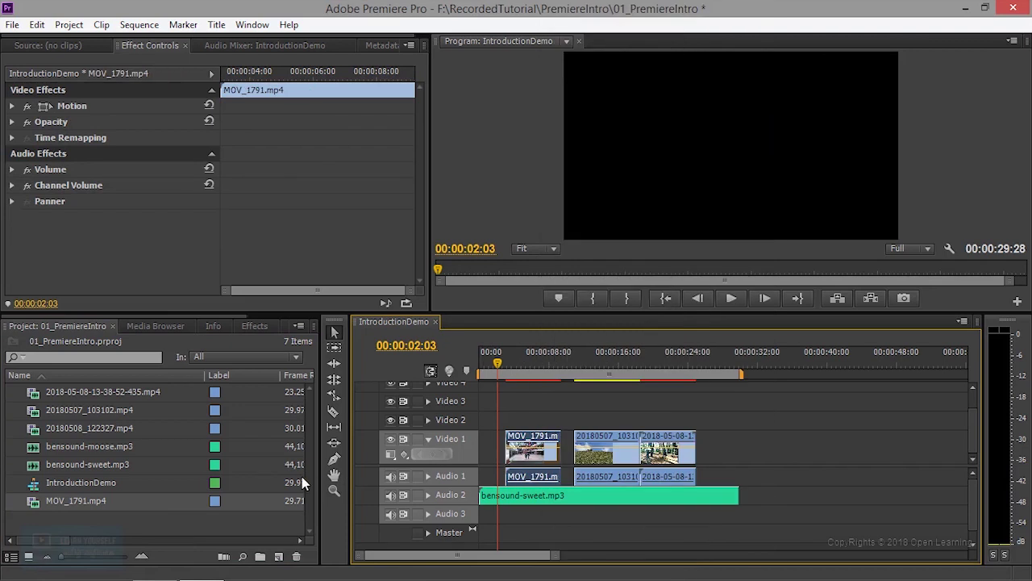
pyautogui.moveTo(497, 367); pyautogui.dragTo(525, 364)
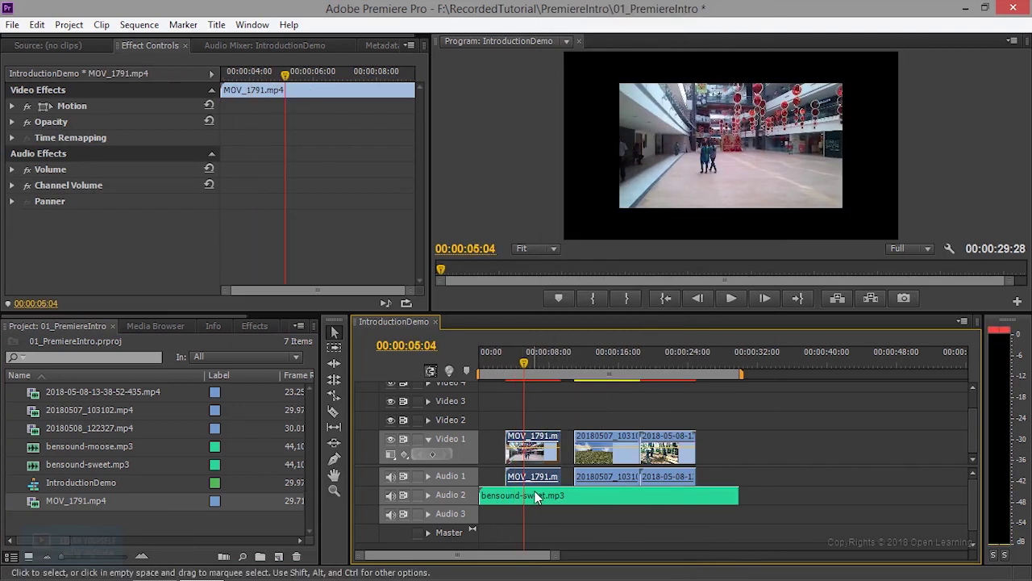
pyautogui.click(671, 352)
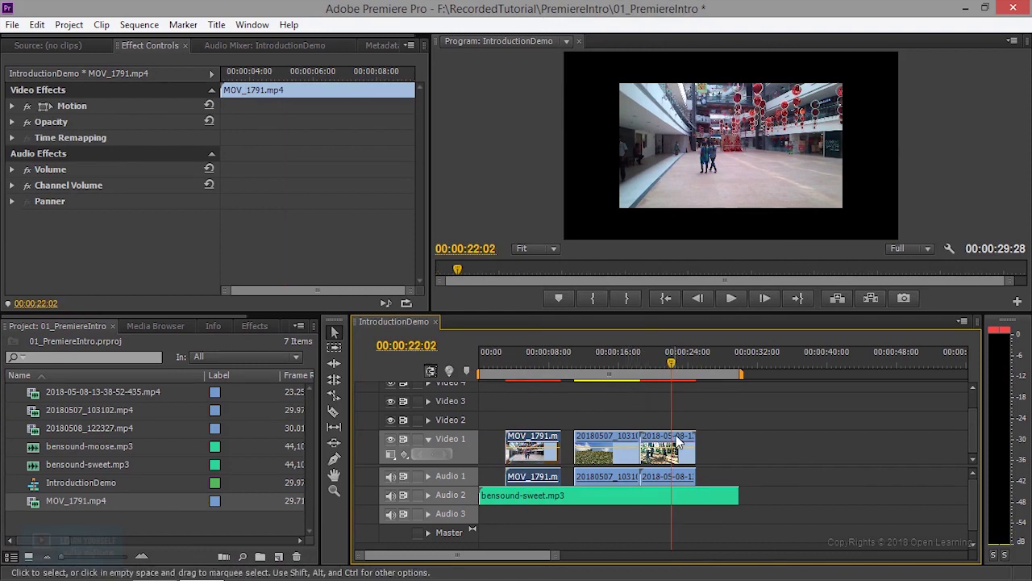
pyautogui.click(676, 436)
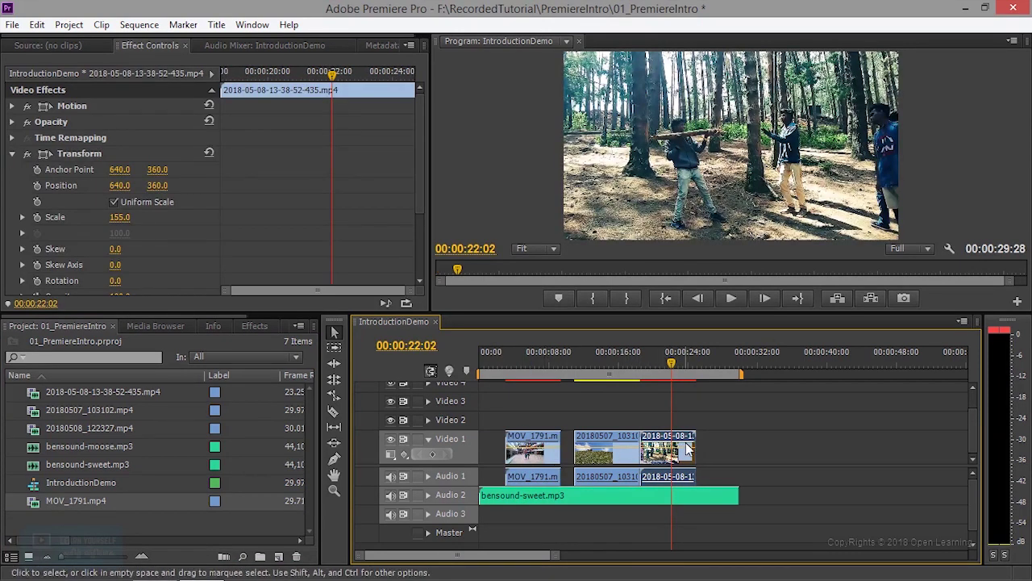
pyautogui.rightClick(687, 449)
pyautogui.moveTo(791, 100)
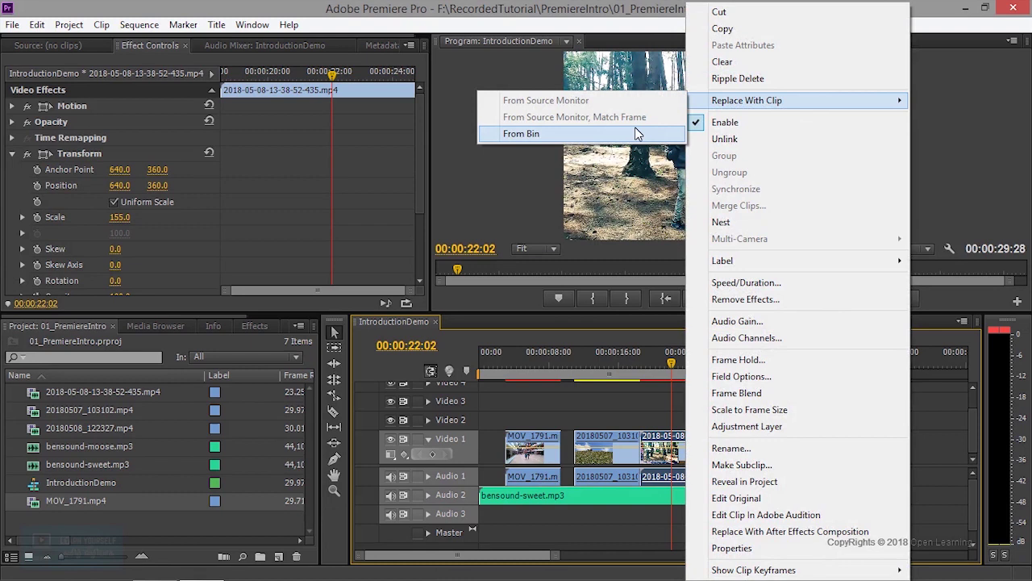
pyautogui.click(636, 133)
pyautogui.click(672, 360)
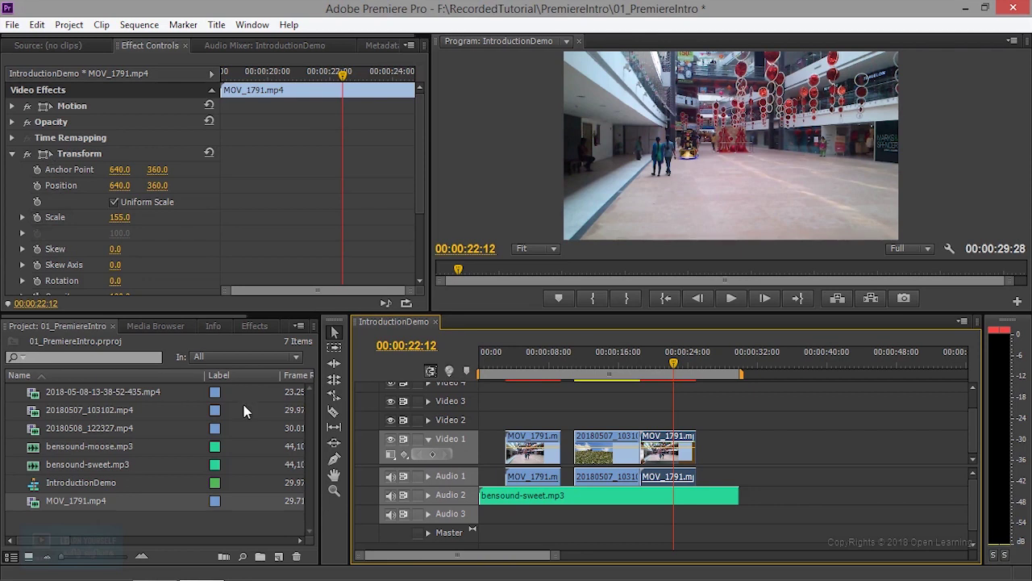
# - Add MOV_1791.mp4 to Video 1 after the last clip, leaving a small gap, and preview it at 00:00:33:03
pyautogui.moveTo(92, 502); pyautogui.dragTo(711, 448)
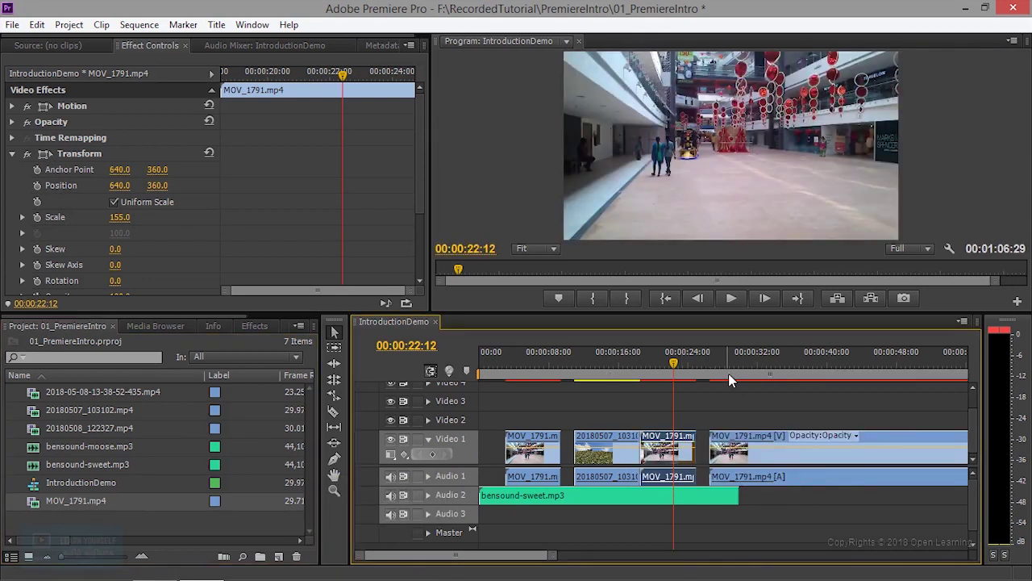
pyautogui.click(767, 356)
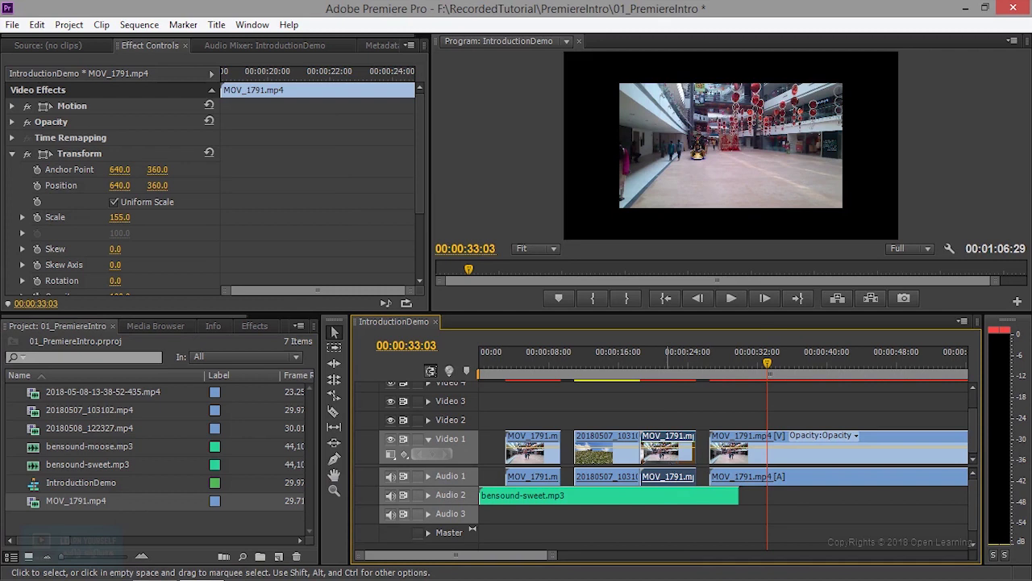
# - Copy the Transform effect from the third Video 1 clip and paste it onto the newly added MOV_1791.mp4 clip
pyautogui.click(90, 162)
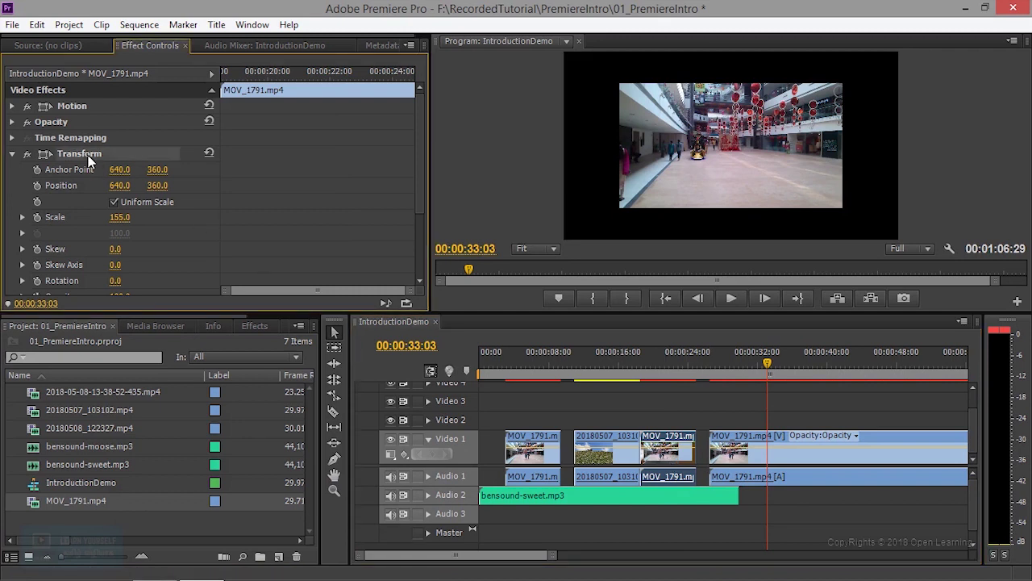
pyautogui.click(799, 454)
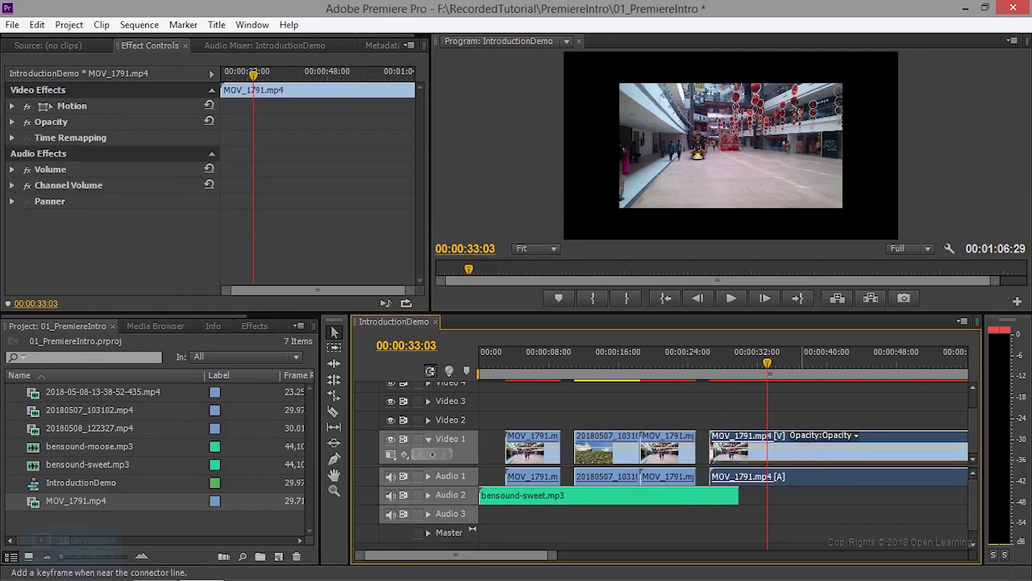
pyautogui.hotkey('ctrl', 'alt', 'v')
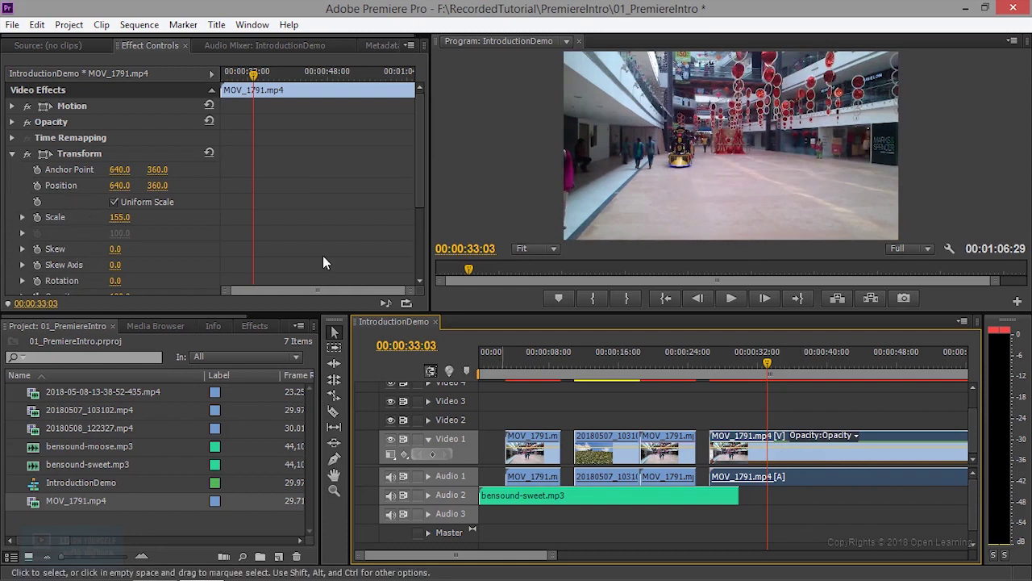
pyautogui.click(820, 436)
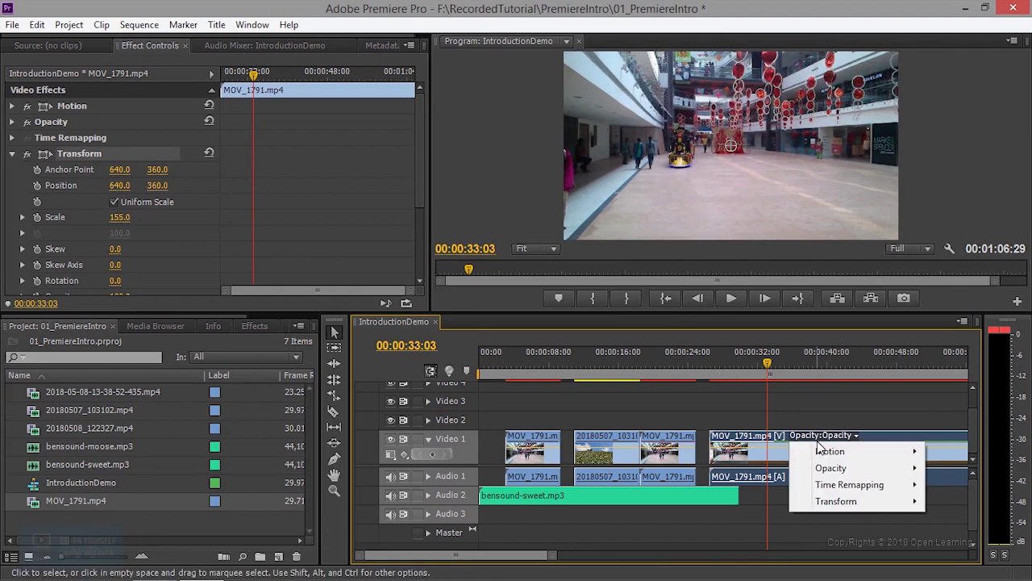
pyautogui.click(758, 450)
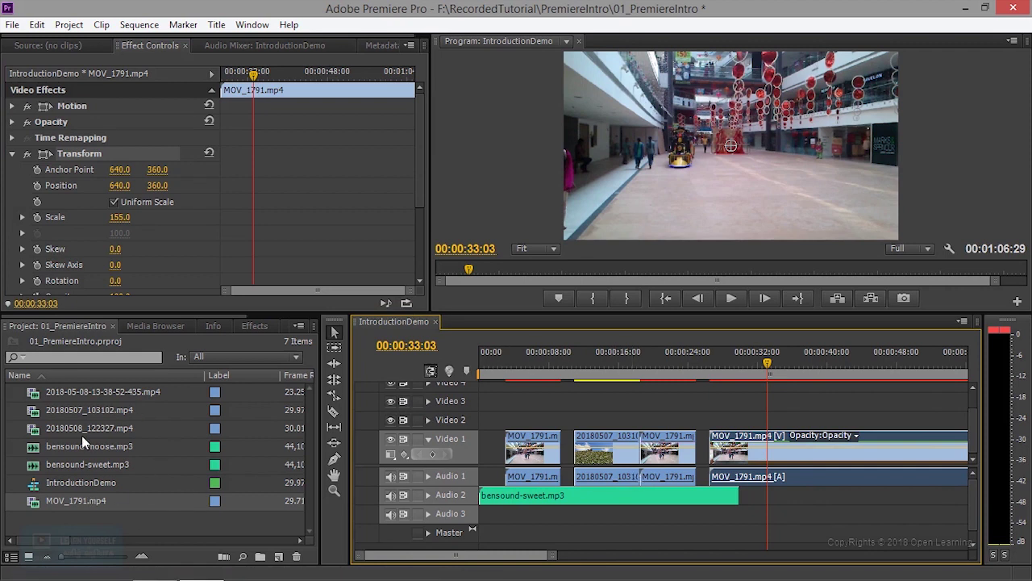
# - Remove the last MOV_1791.mp4 clip, restore the original three Video 1 clips, and arrange them from the sequence start without gaps
pyautogui.click(71, 47)
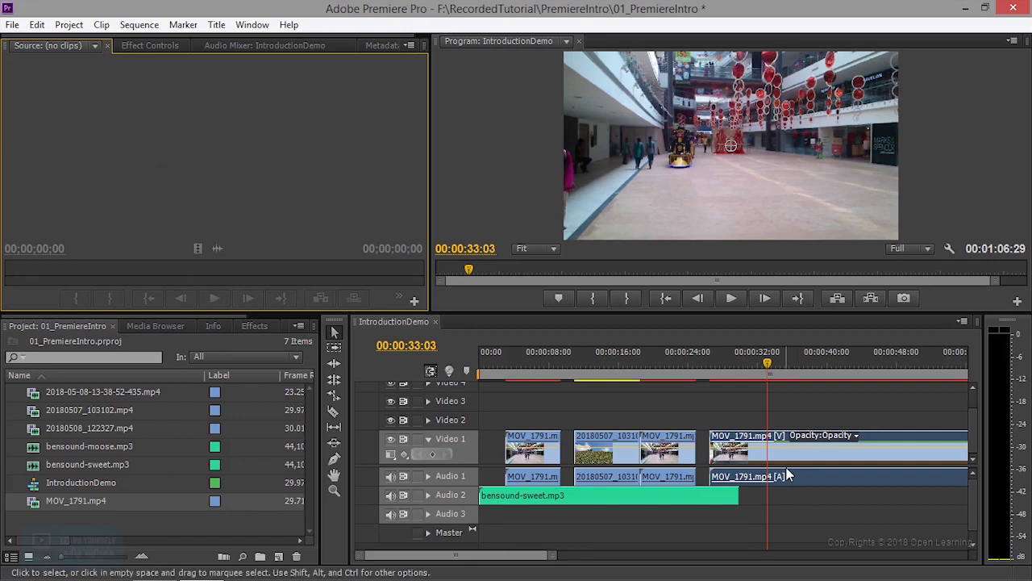
pyautogui.press('Delete')
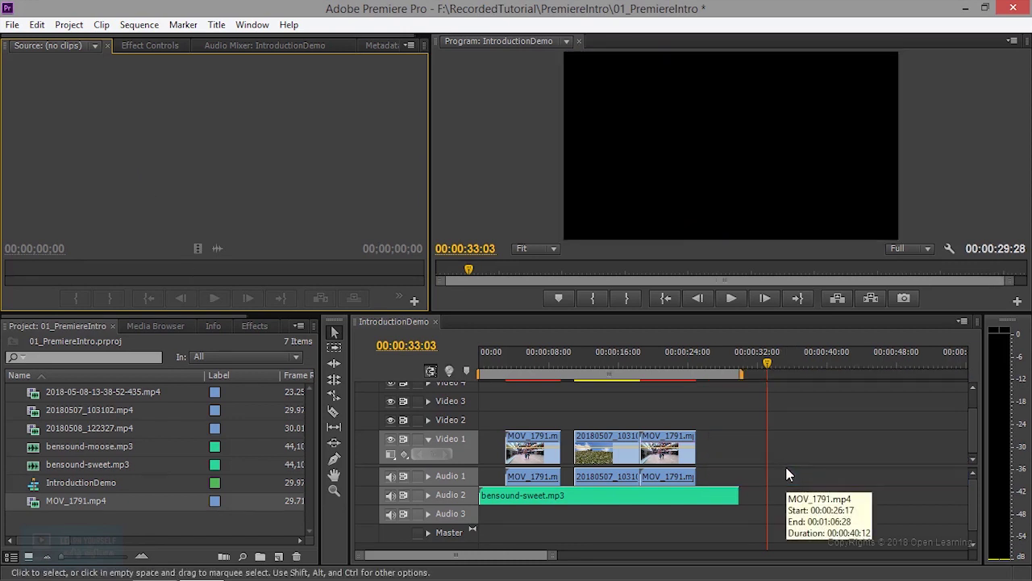
pyautogui.moveTo(564, 458); pyautogui.dragTo(652, 449)
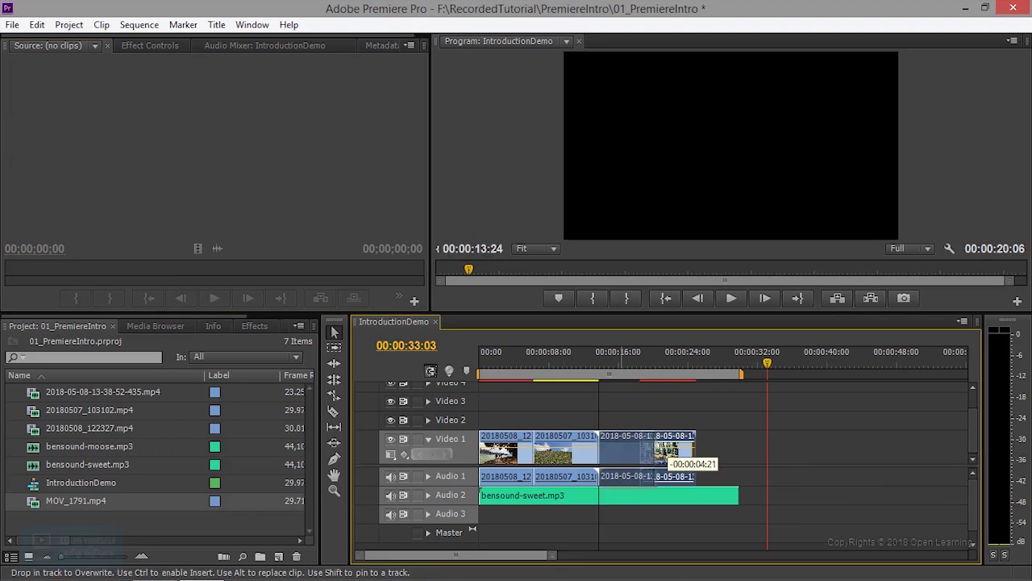
# - Play the sequence from the start to 00:00:07:15 to check the restored clips and their sound
pyautogui.press('Home')
pyautogui.click(730, 298)
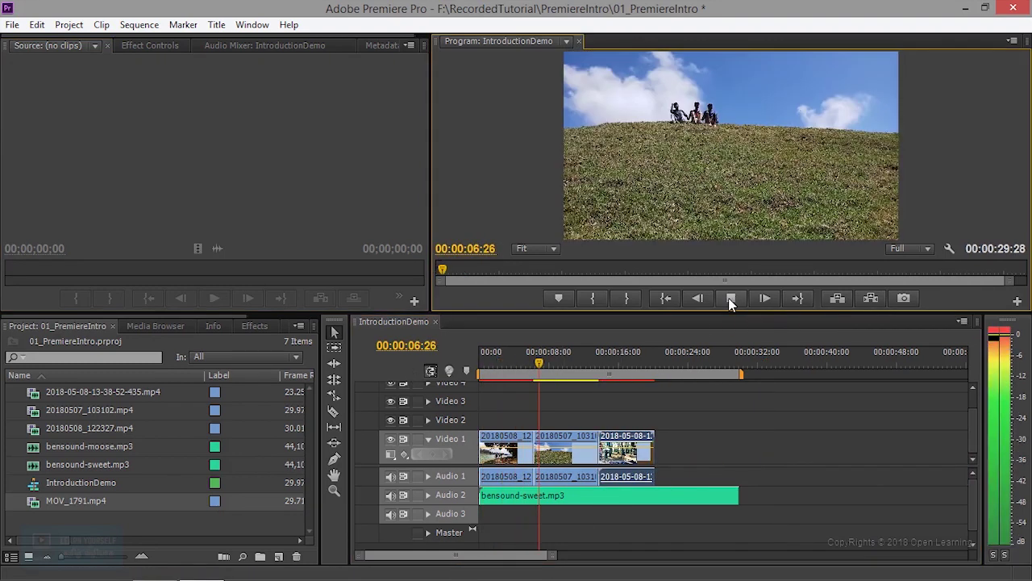
pyautogui.press('space')
# - Unlink the audio of all three Video 1 clips and delete it from Audio 1, keeping bensound-sweet.mp3 on Audio 2
pyautogui.rightClick(565, 475)
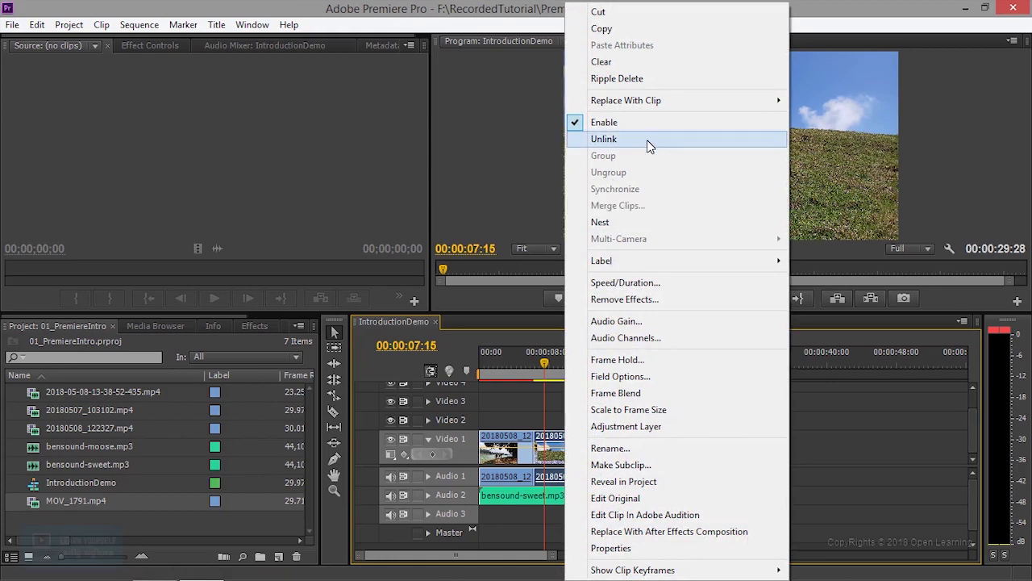
pyautogui.click(647, 139)
pyautogui.click(565, 477)
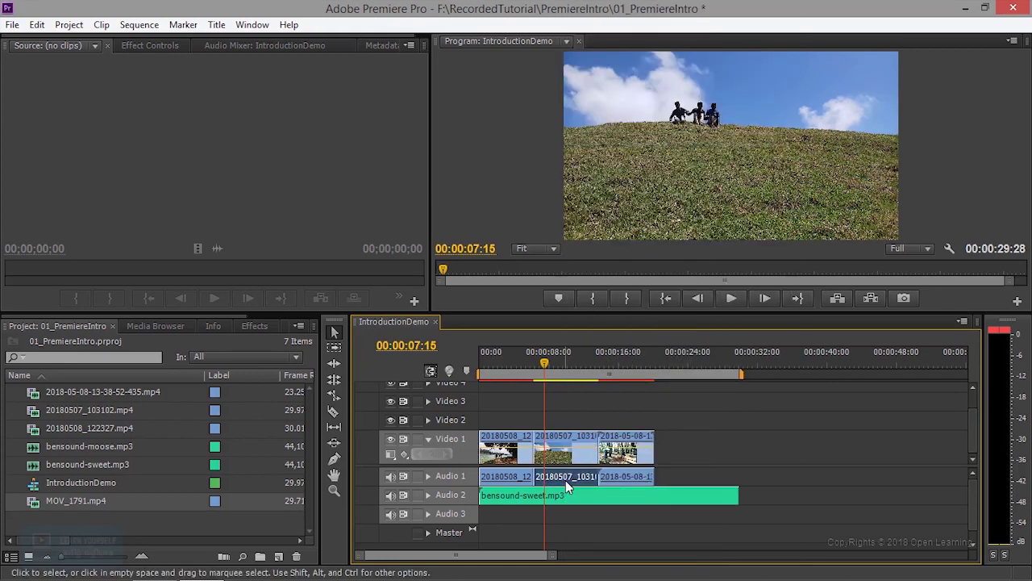
pyautogui.moveTo(565, 480); pyautogui.dragTo(613, 479)
pyautogui.rightClick(613, 479)
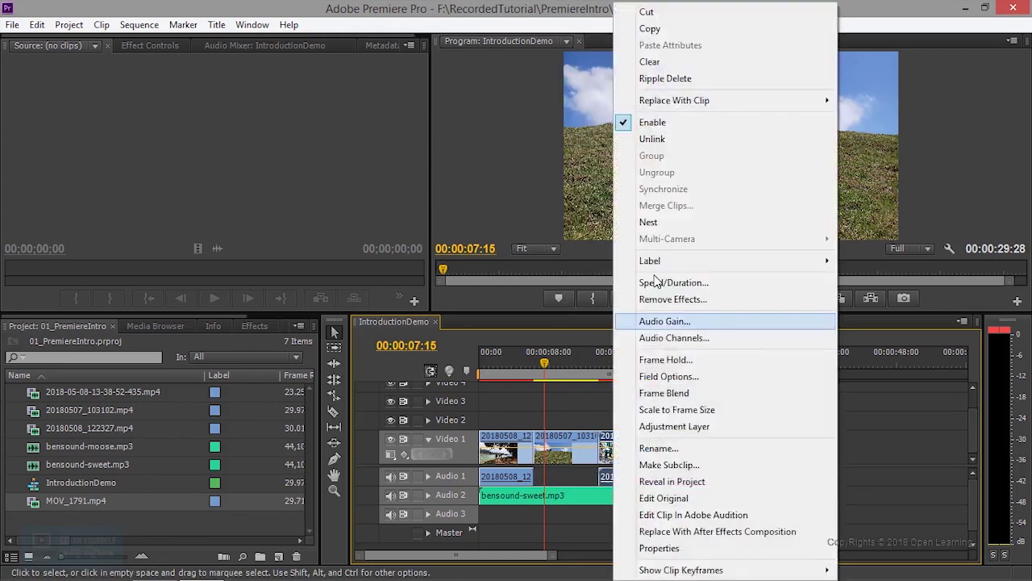
pyautogui.click(660, 140)
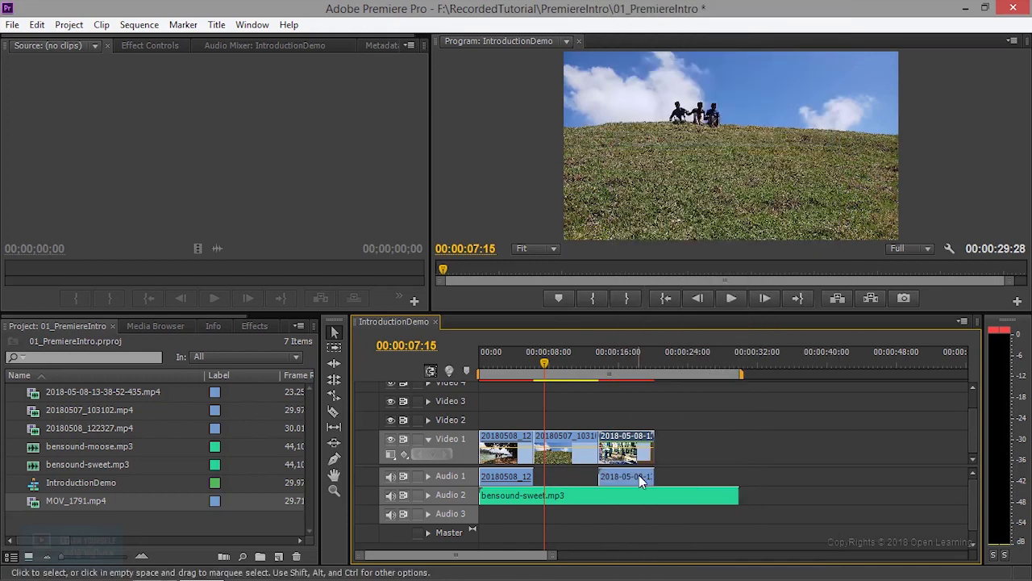
pyautogui.rightClick(505, 477)
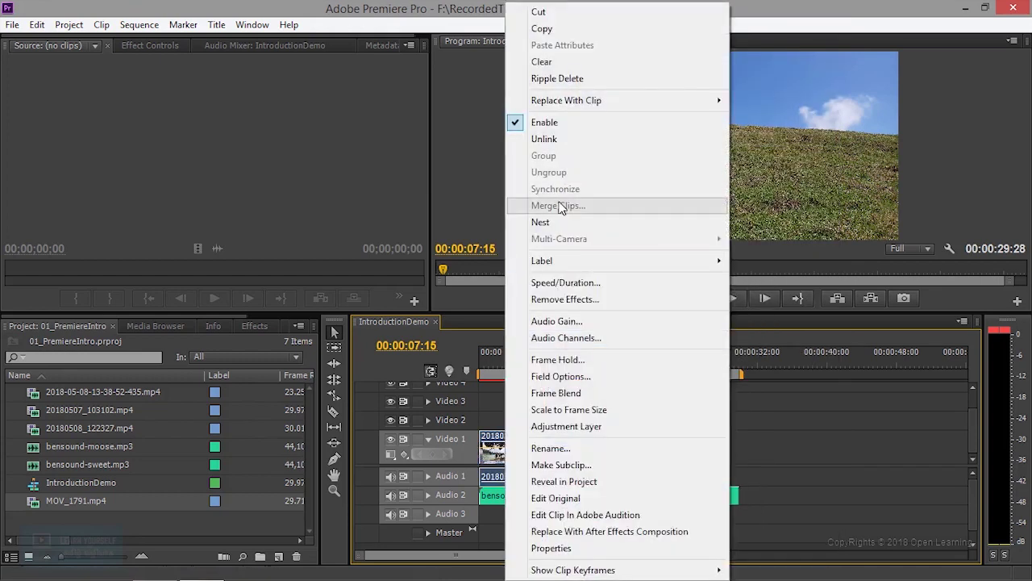
pyautogui.click(558, 139)
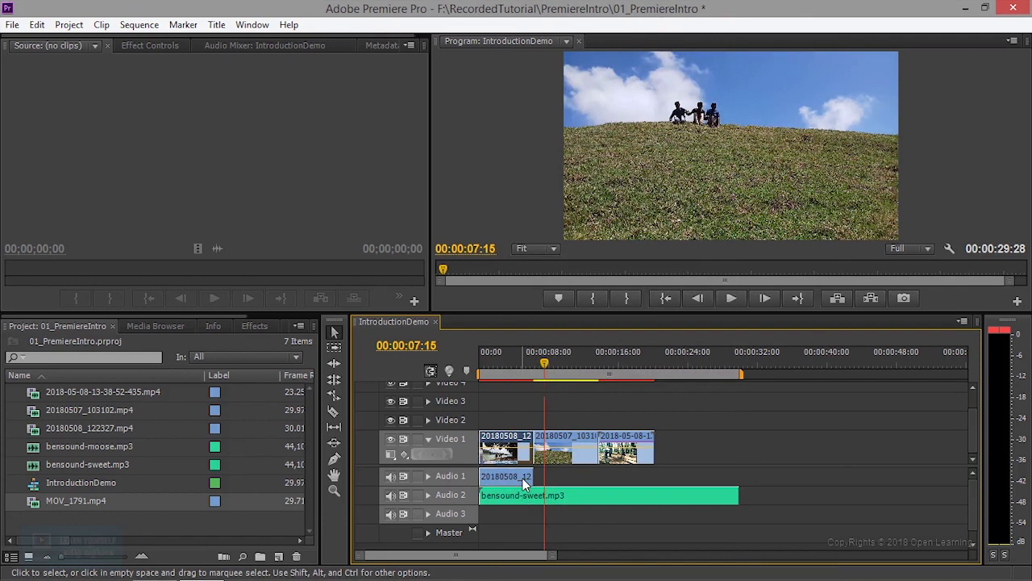
pyautogui.press('Delete')
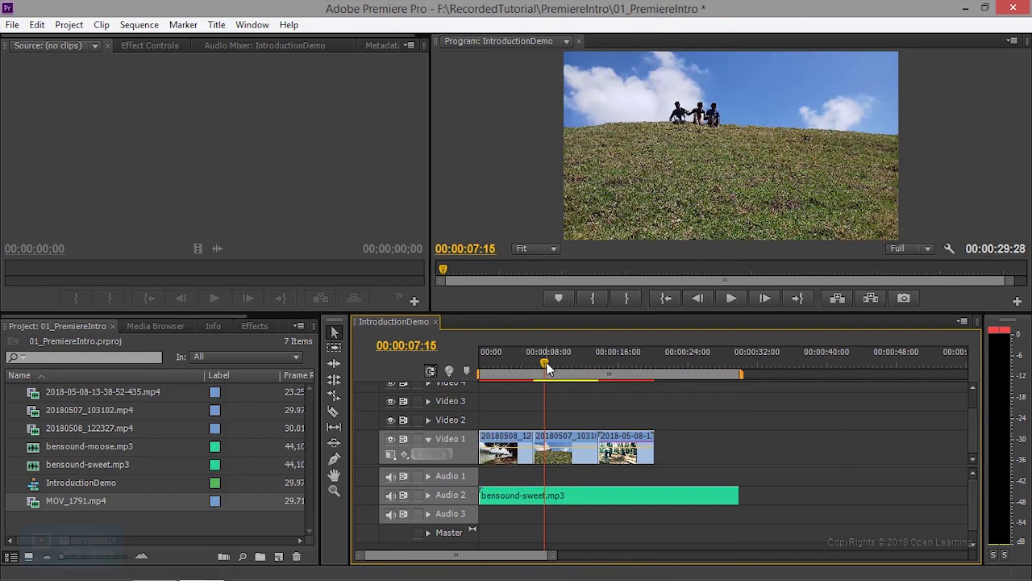
# - Play the sequence from the start to 00:00:10:11 to check it with only the music track
pyautogui.moveTo(545, 362); pyautogui.dragTo(458, 411)
pyautogui.click(729, 298)
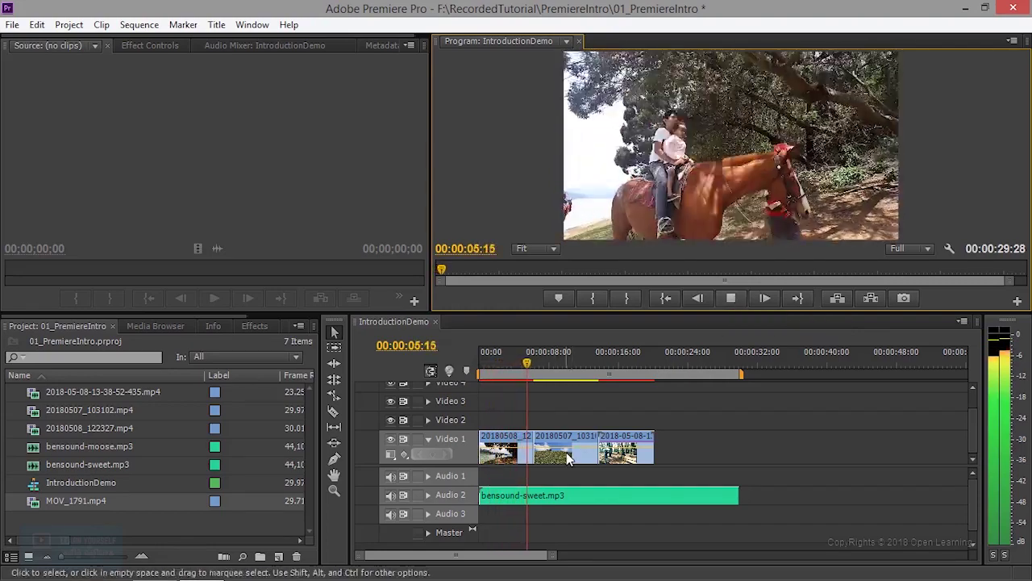
pyautogui.press('space')
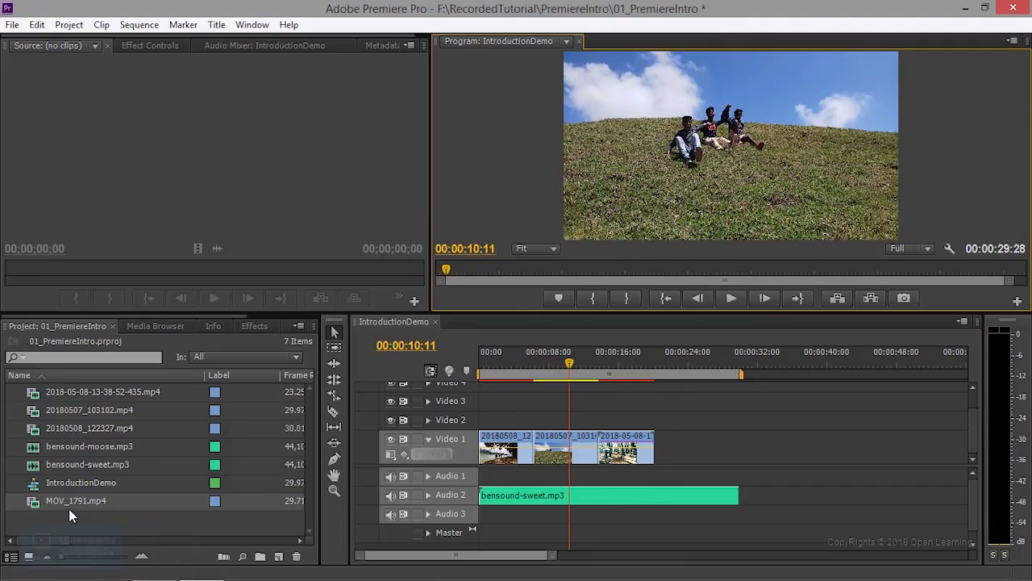
# - Open MOV_1791.mp4 from the bin in the Source Monitor and play it to 00;00;03;09
pyautogui.moveTo(44, 504)
pyautogui.doubleClick(34, 502)
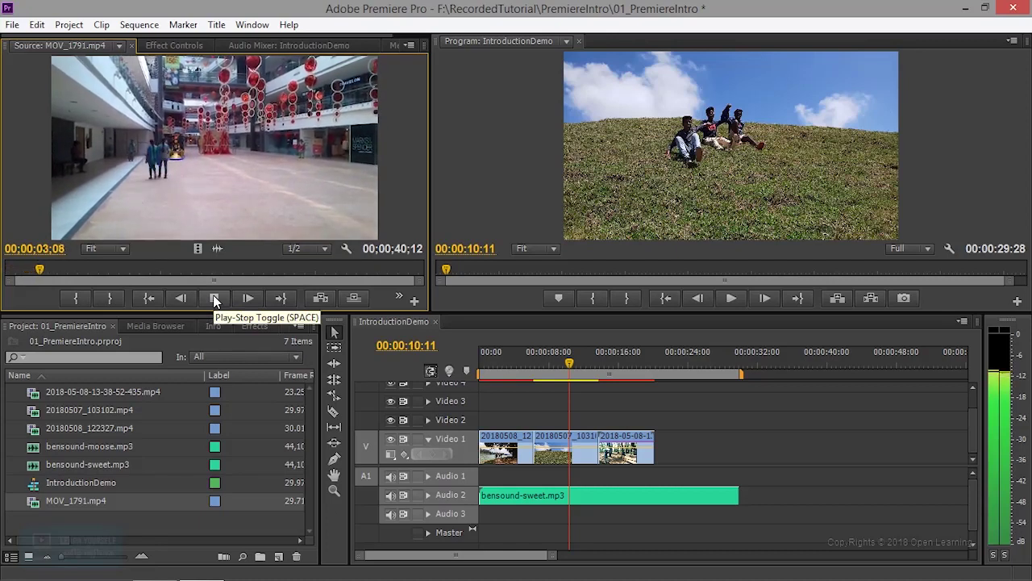
# - Shorten the first two Video 1 clips to about 2.5 seconds each and duplicate both to make four adjoining, alternating clips
pyautogui.click(531, 445)
pyautogui.moveTo(531, 445); pyautogui.dragTo(500, 446)
pyautogui.moveTo(562, 448); pyautogui.dragTo(500, 448)
pyautogui.moveTo(601, 448); pyautogui.dragTo(493, 450)
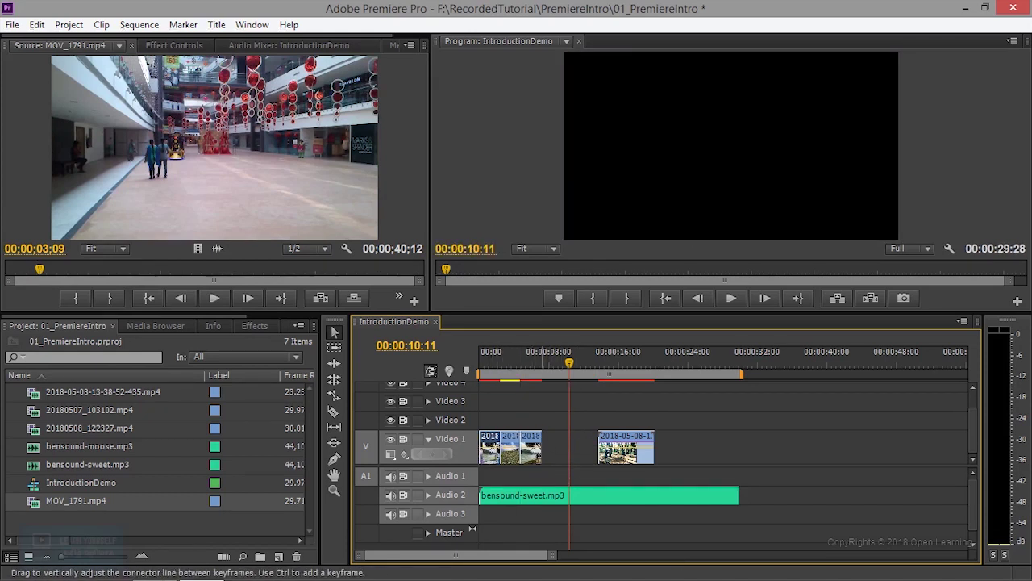
pyautogui.keyDown('alt'); pyautogui.click(509, 440); pyautogui.keyUp('alt')
pyautogui.moveTo(529, 449); pyautogui.dragTo(548, 449)
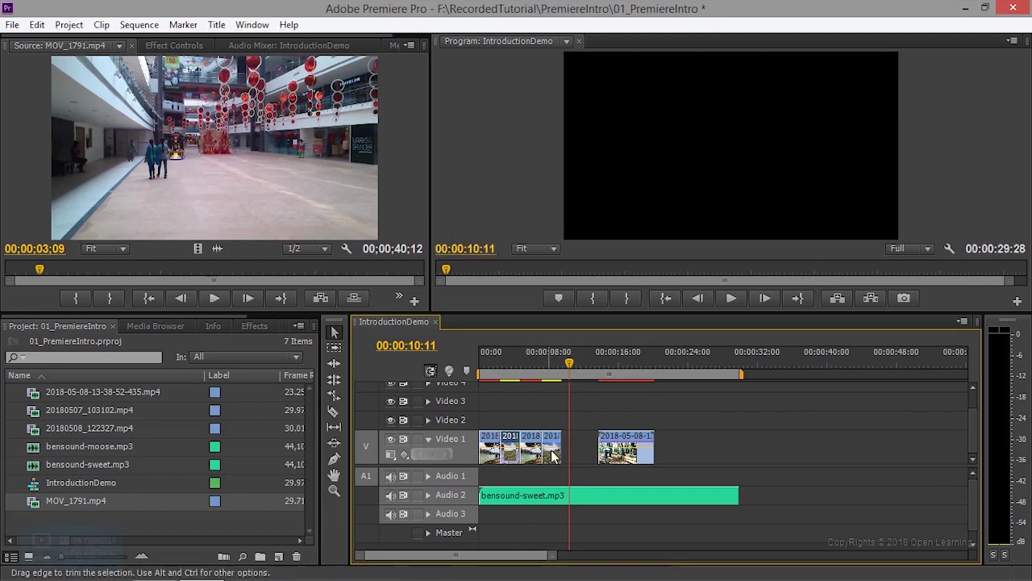
# - Play the four short clips from the sequence start, then select the third and place the playhead on it at 00:00:05:22
pyautogui.press('Home')
pyautogui.click(731, 298)
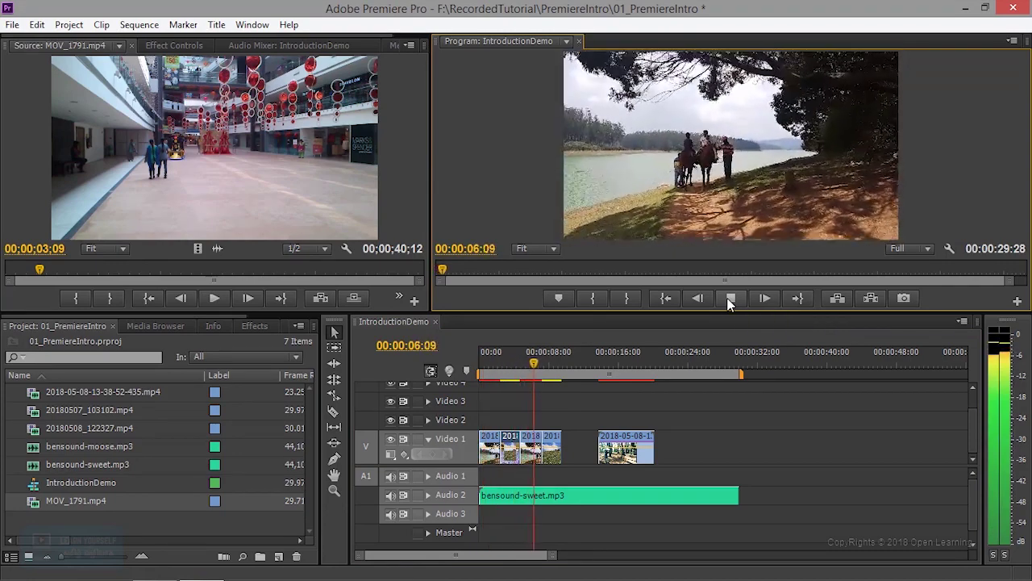
pyautogui.click(731, 299)
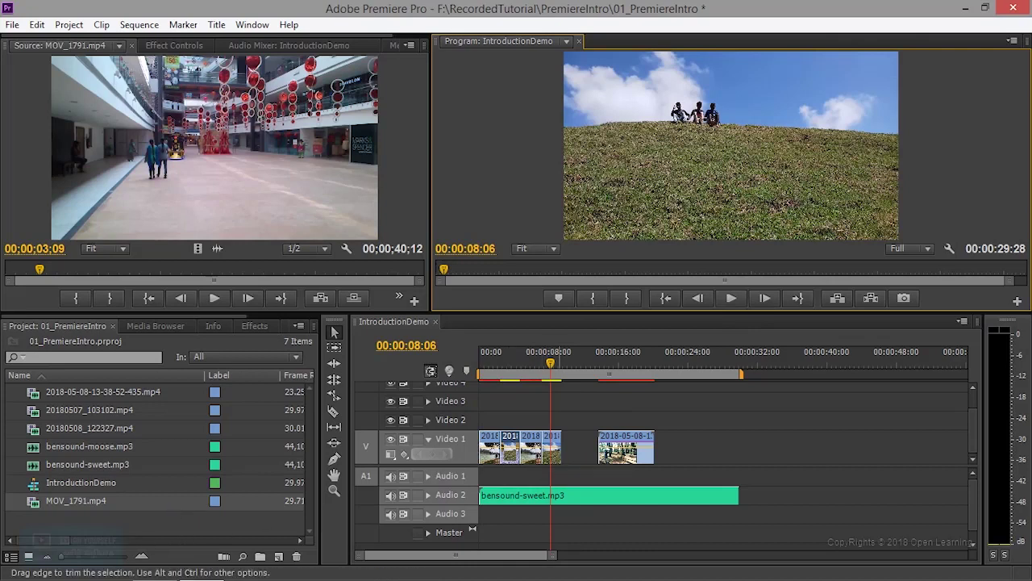
pyautogui.click(535, 441)
pyautogui.moveTo(543, 367); pyautogui.dragTo(529, 367)
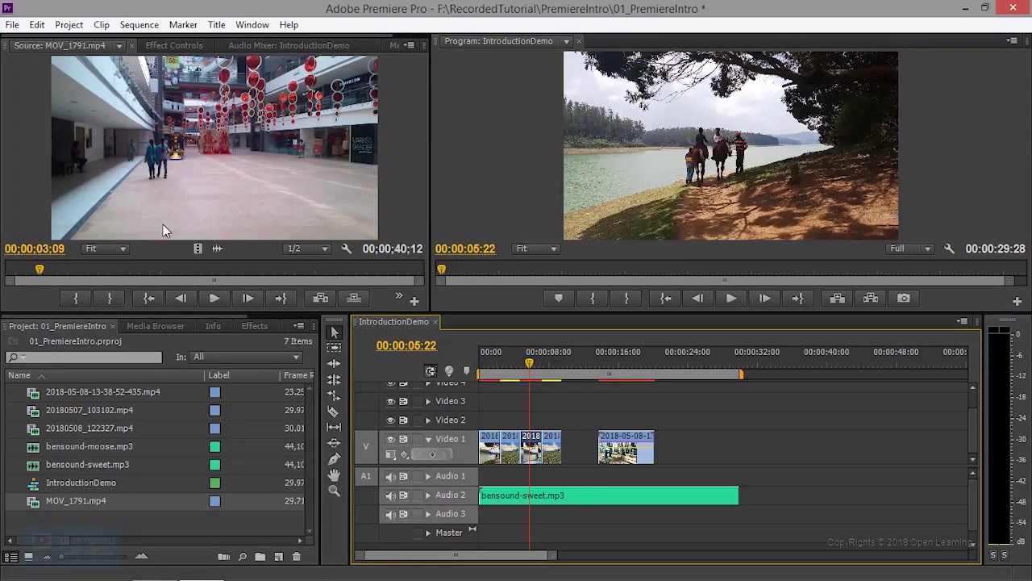
# - Play MOV_1791.mp4 in the Source Monitor and mark In and Out points around the approaching train for a 00;00;06;13 range
pyautogui.click(68, 273)
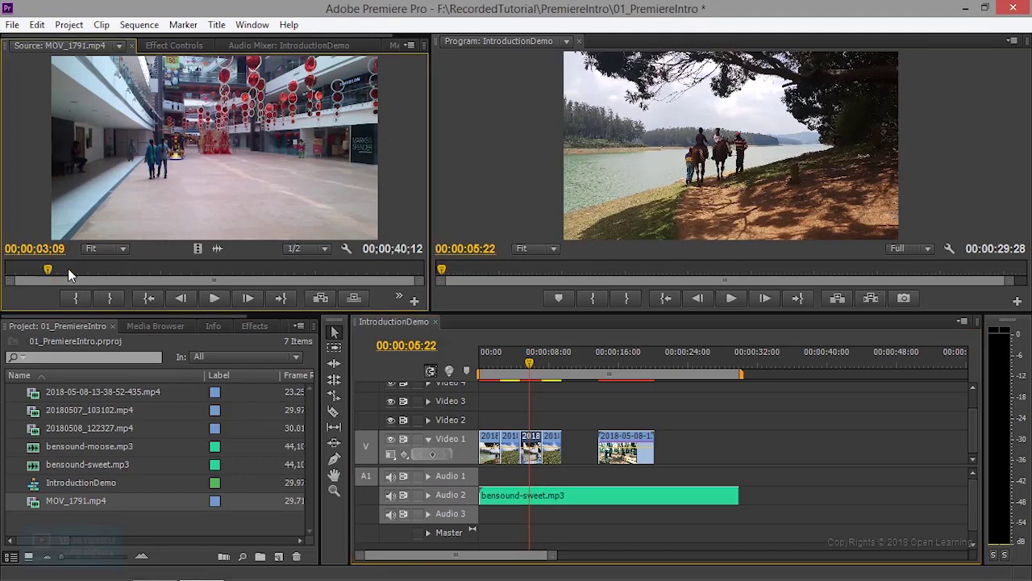
pyautogui.moveTo(257, 268); pyautogui.dragTo(17, 270)
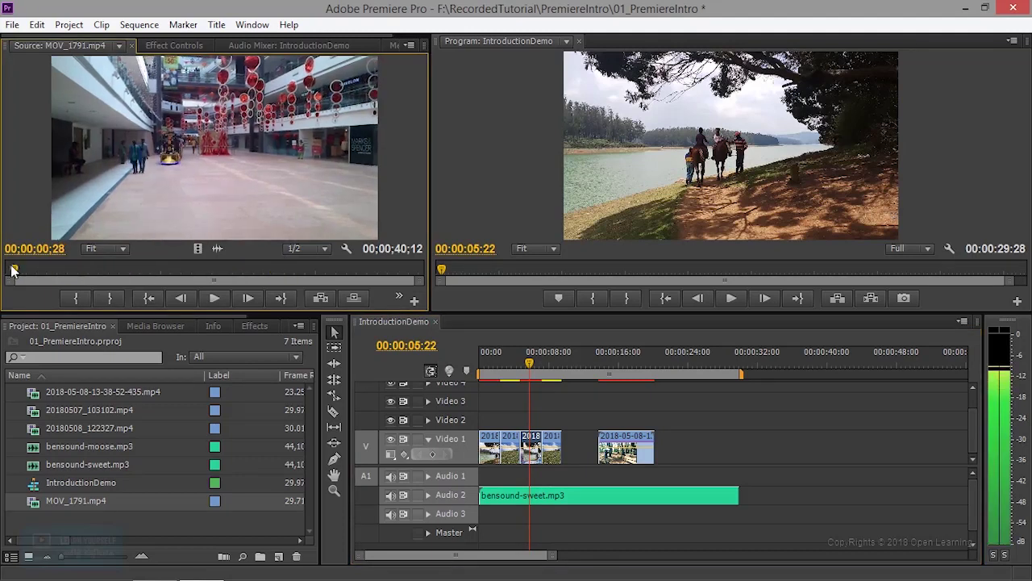
pyautogui.click(215, 298)
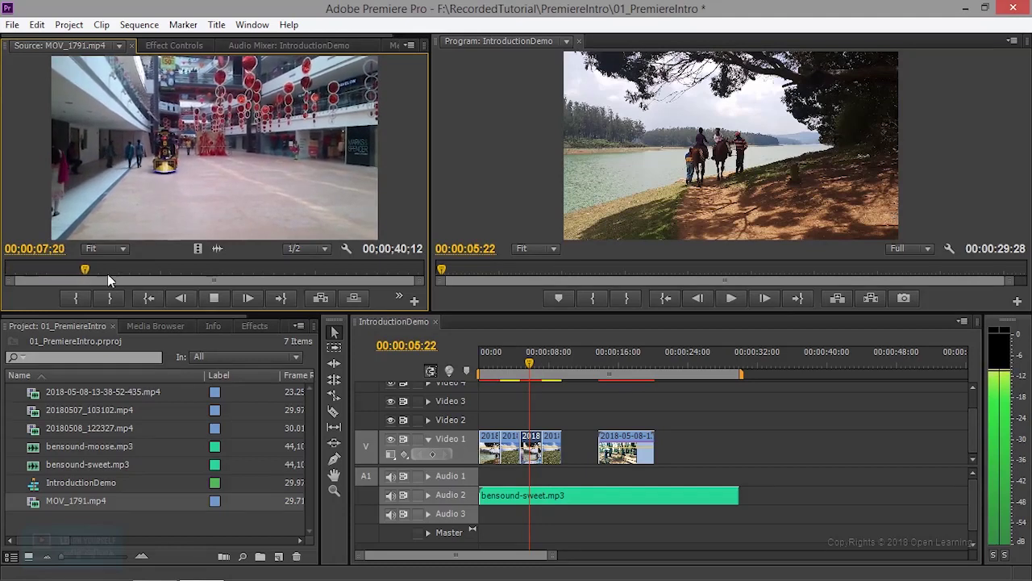
pyautogui.click(76, 298)
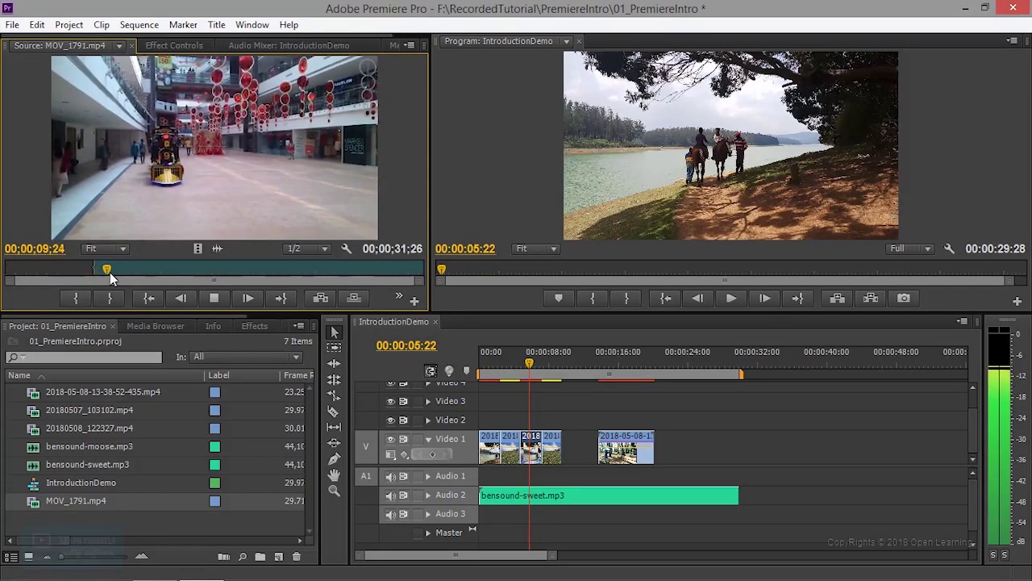
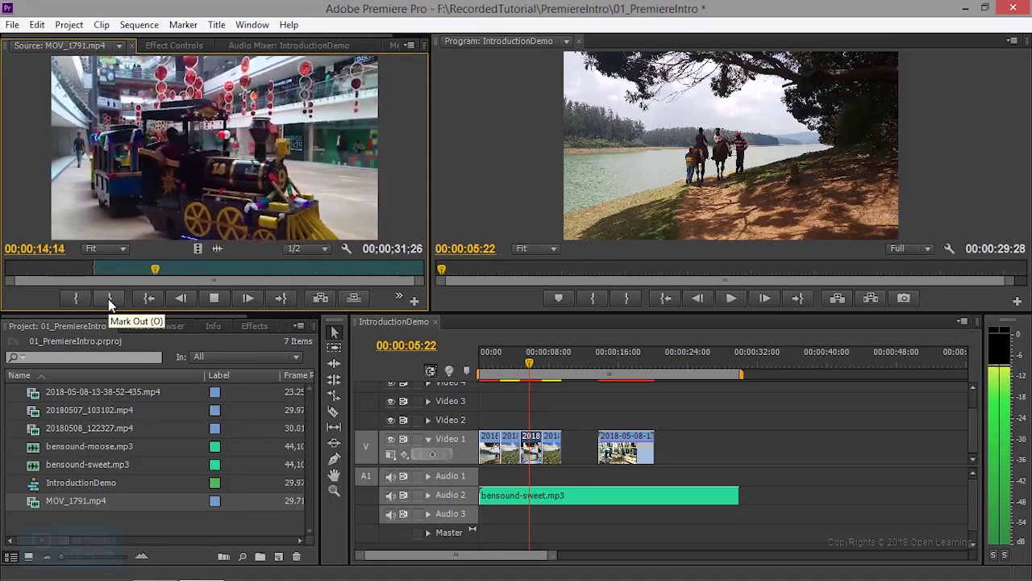
pyautogui.click(108, 298)
pyautogui.click(216, 299)
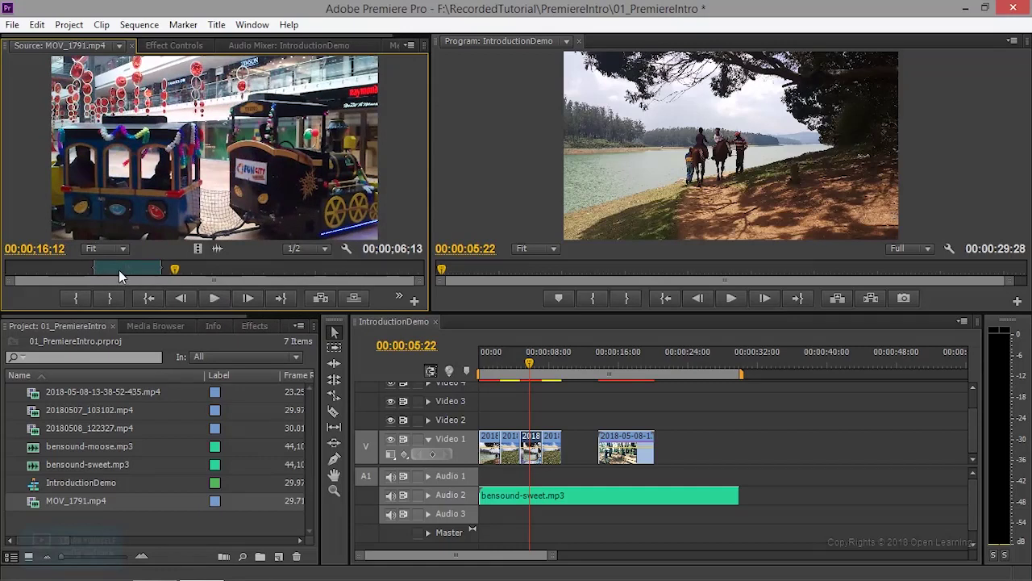
# - Replace the third Video 1 clip with the marked MOV_1791.mp4 range using From Source Monitor, and preview the result
pyautogui.rightClick(532, 447)
pyautogui.moveTo(600, 174)
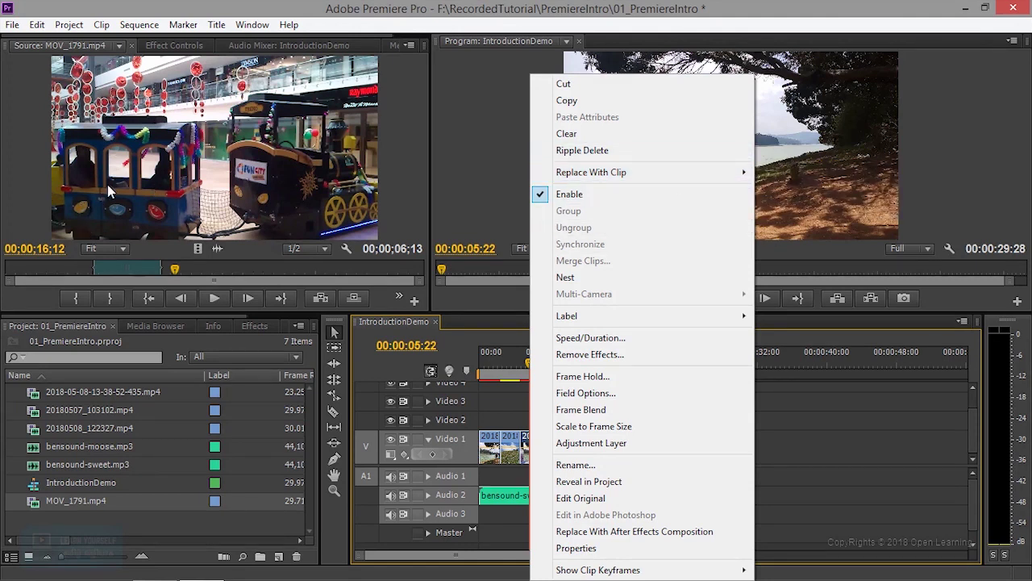
pyautogui.moveTo(750, 173)
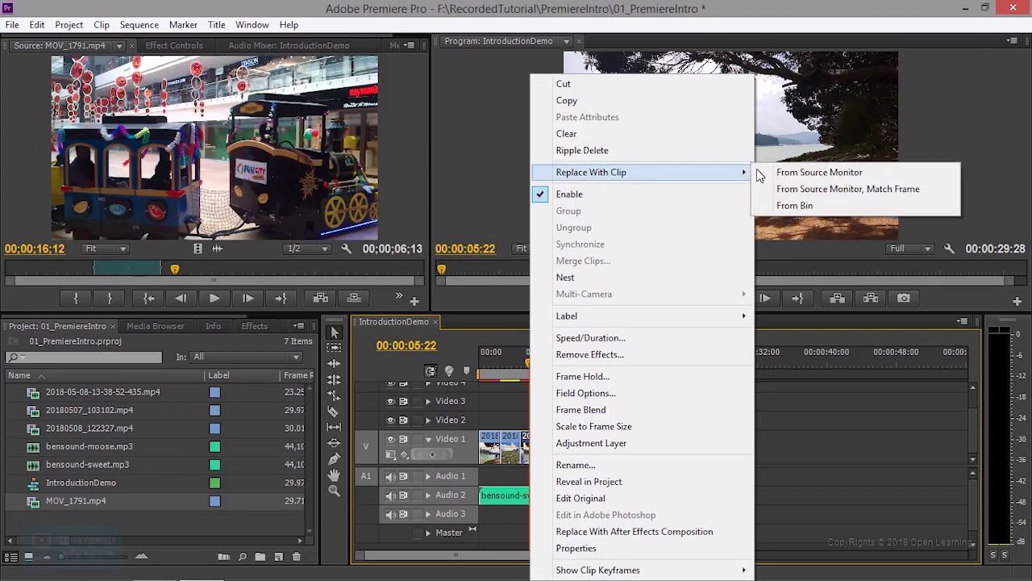
pyautogui.click(813, 172)
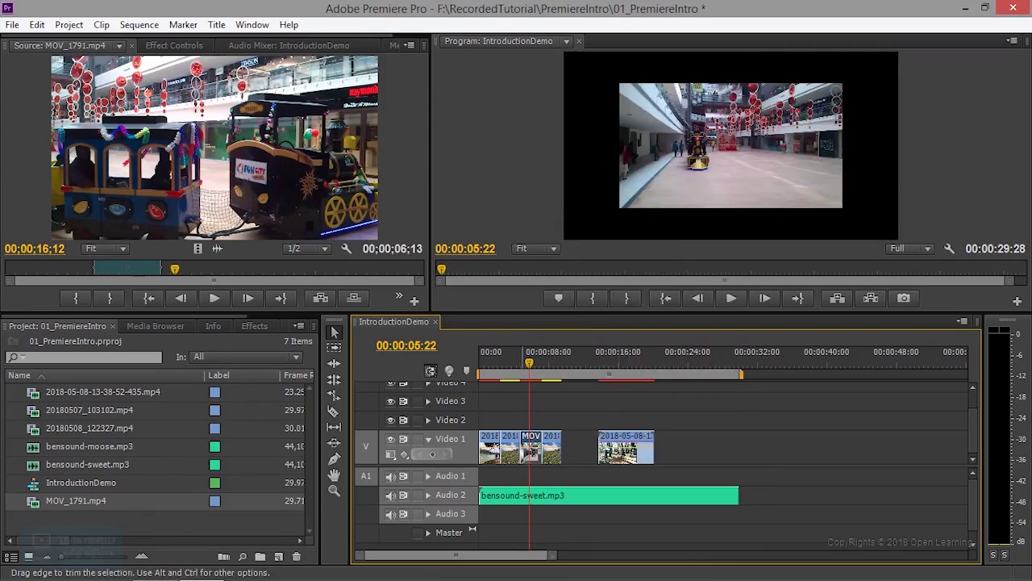
pyautogui.moveTo(529, 363); pyautogui.dragTo(514, 367)
pyautogui.click(730, 298)
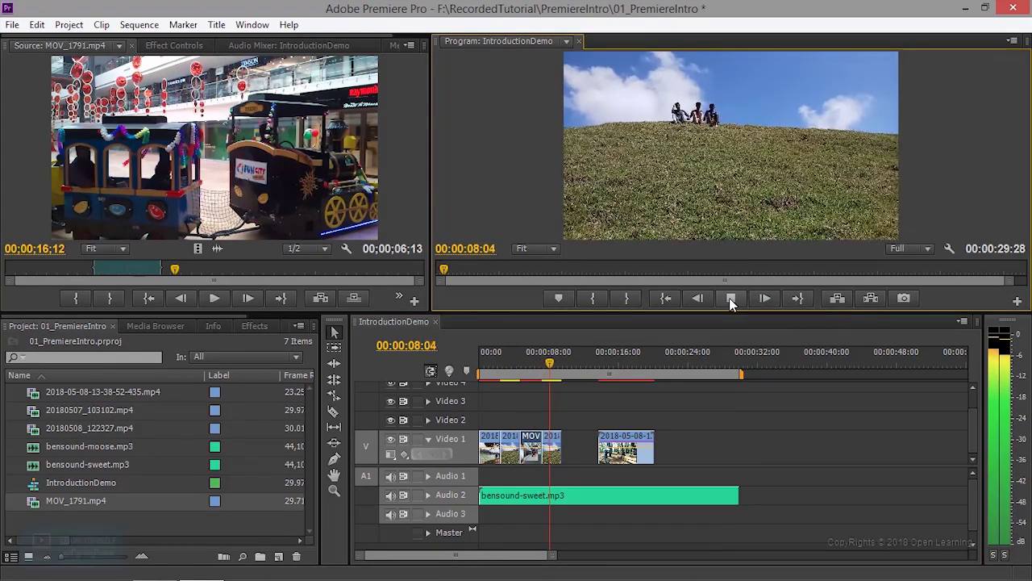
pyautogui.click(731, 297)
# - With the playhead at 00:00:05:12, replace the third Video 1 clip using From Source Monitor, Match Frame, and preview it from 00:00:04:10
pyautogui.moveTo(549, 363); pyautogui.dragTo(526, 377)
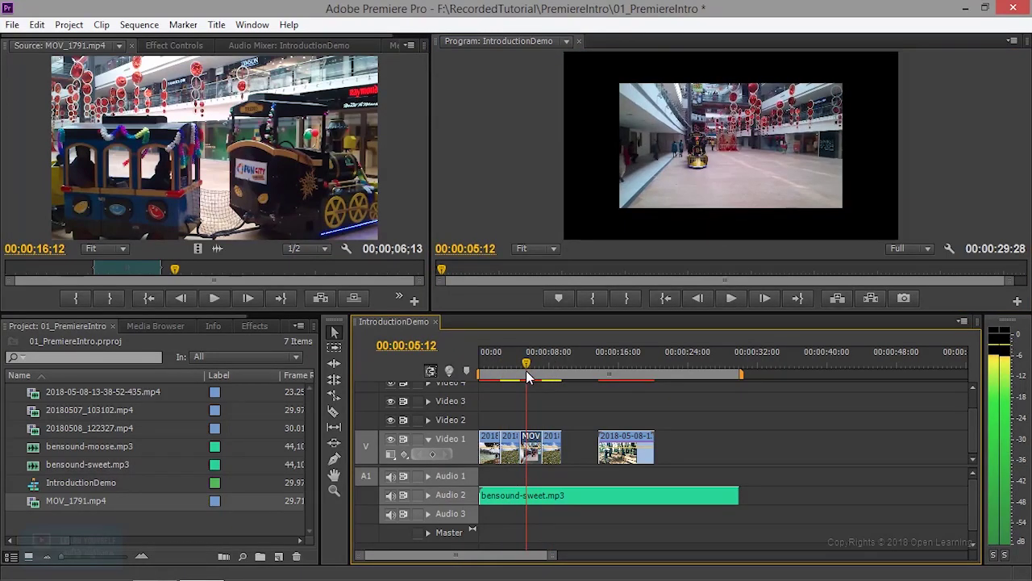
pyautogui.rightClick(536, 448)
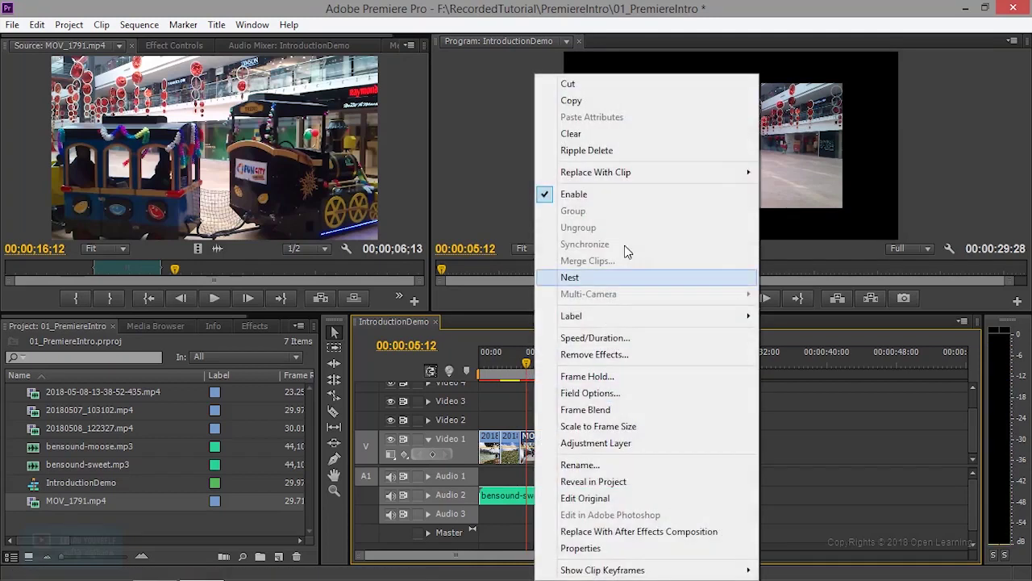
pyautogui.moveTo(671, 178)
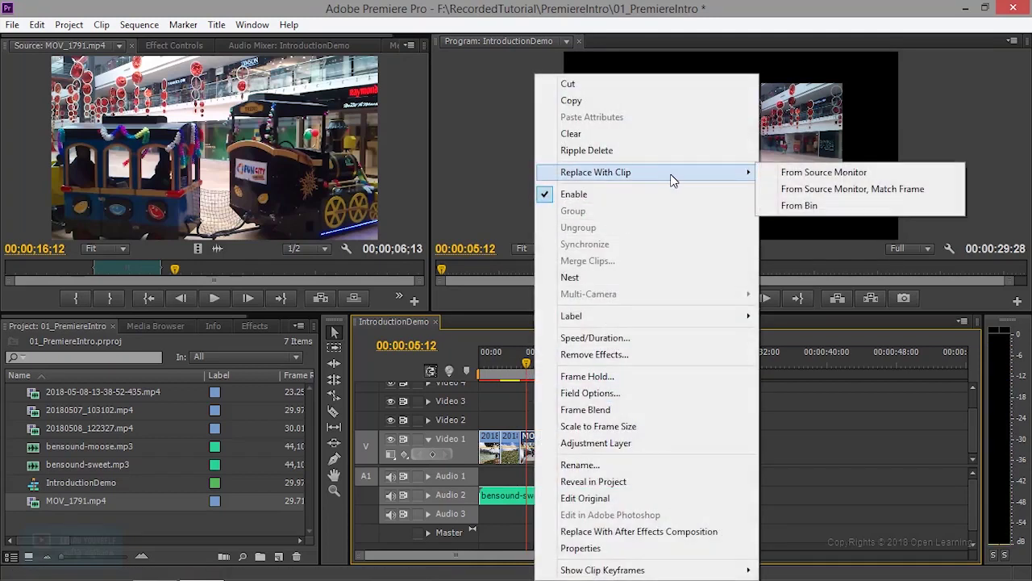
pyautogui.click(784, 190)
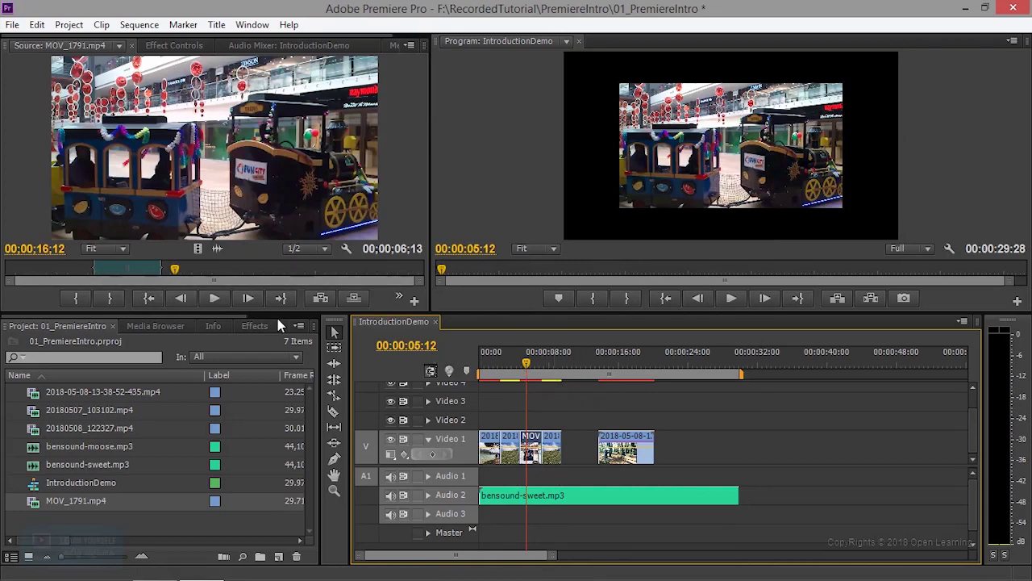
pyautogui.moveTo(526, 364); pyautogui.dragTo(516, 364)
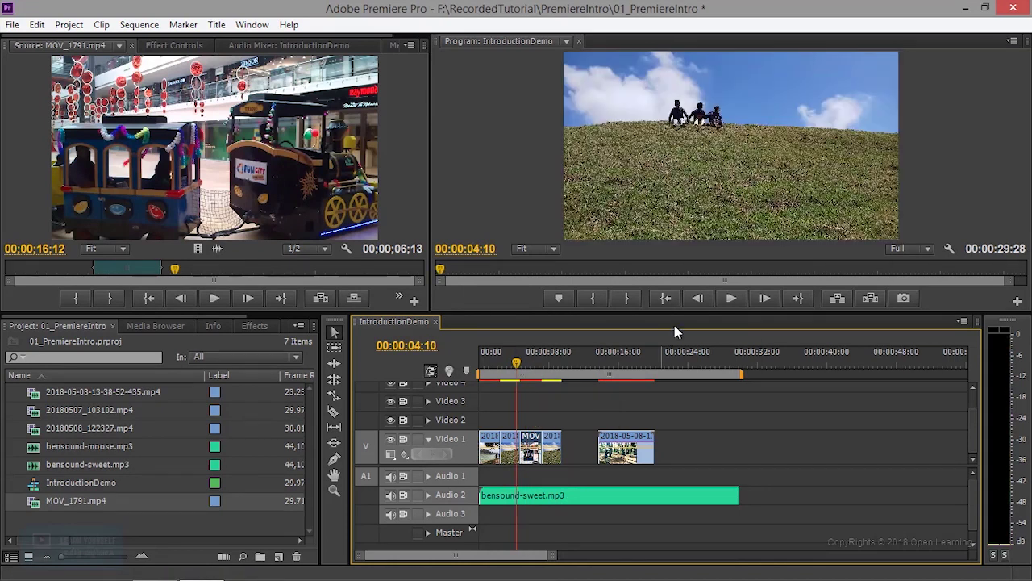
pyautogui.click(723, 300)
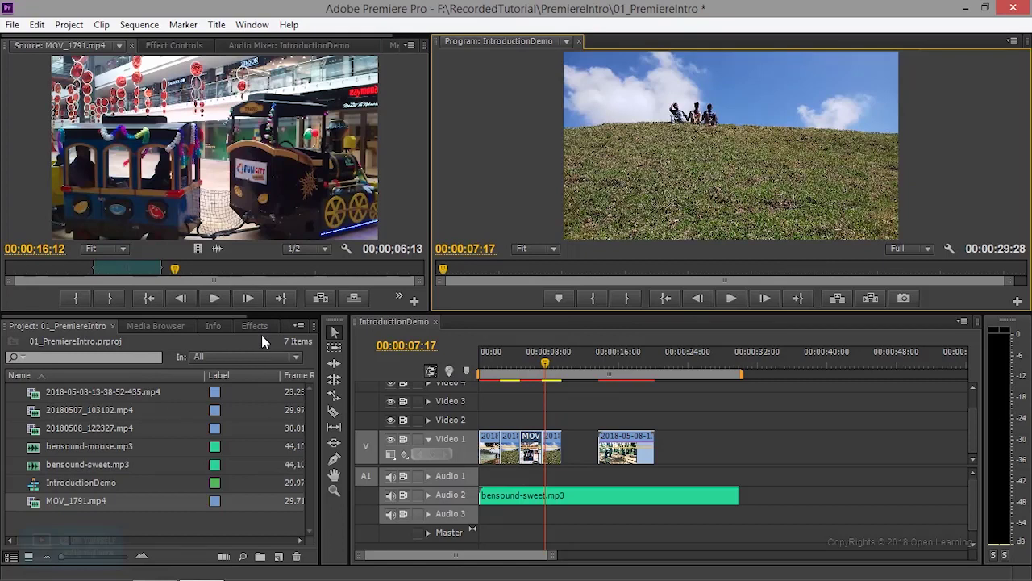
# - With the playhead at 00:00:05:17, copy the Transform effect with Scale 155.0 from the last Video 1 clip to the third clip, MOV_1791.mp4
pyautogui.click(518, 373)
pyautogui.moveTo(519, 372)
pyautogui.mouseDown()
pyautogui.moveTo(532, 372)
pyautogui.moveTo(503, 372)
pyautogui.moveTo(529, 375)
pyautogui.mouseUp()
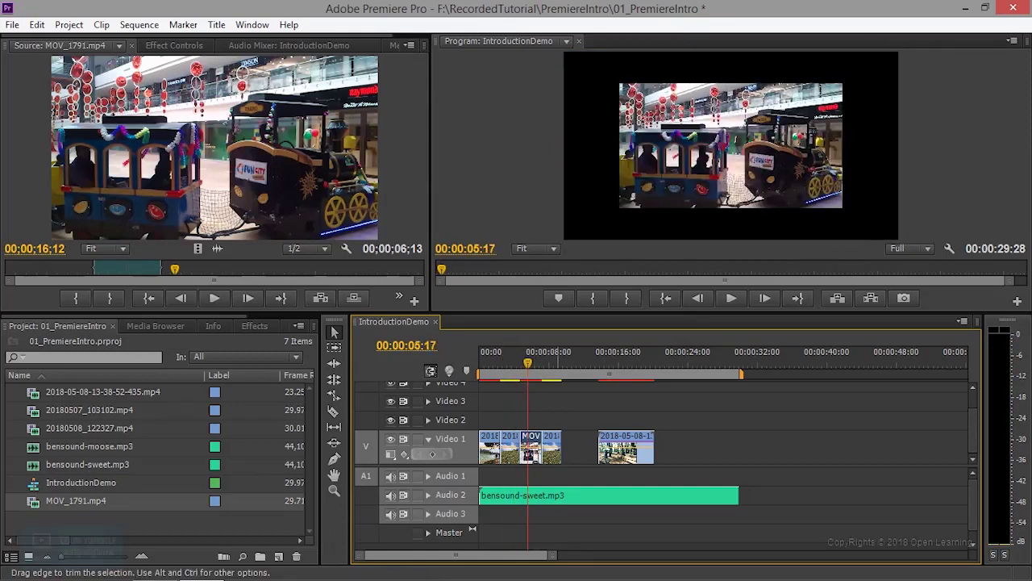
pyautogui.click(642, 442)
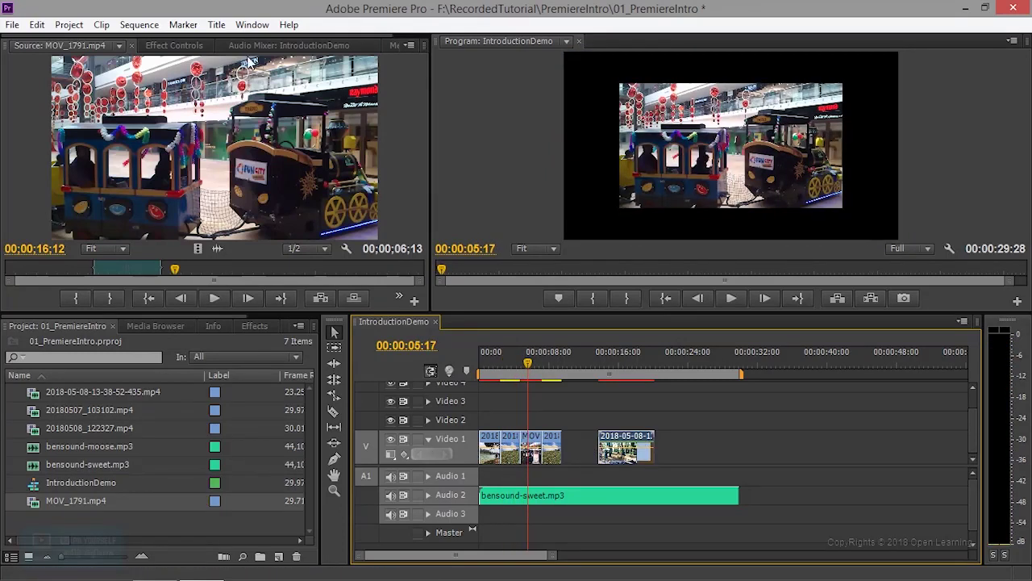
pyautogui.click(174, 45)
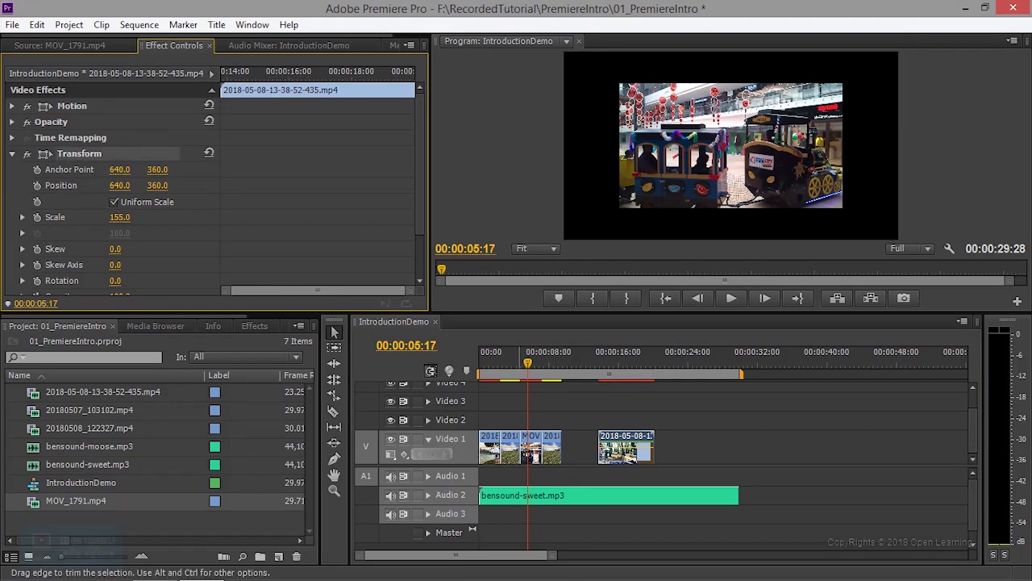
pyautogui.click(531, 444)
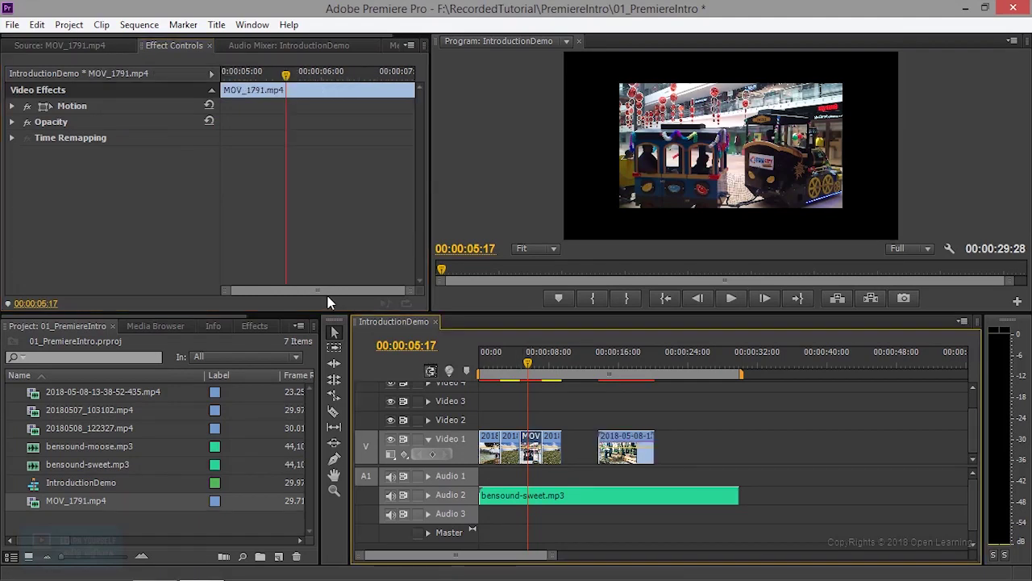
pyautogui.hotkey('ctrl', 'z')
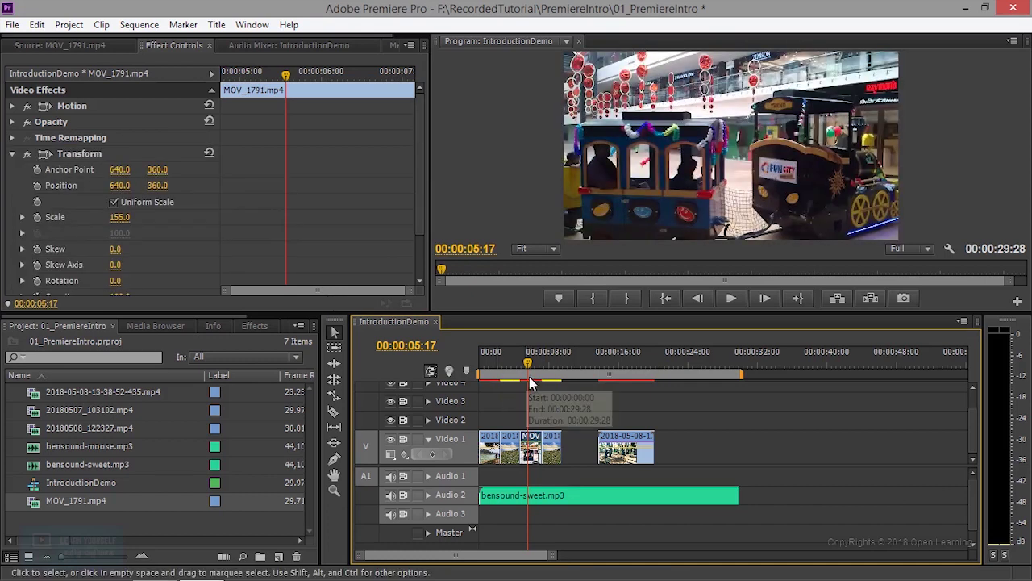
# - Set the playhead to 00:00:02:26 and move the last Video 1 clip earlier to close the gap after the fourth clip
pyautogui.moveTo(526, 361); pyautogui.dragTo(494, 362)
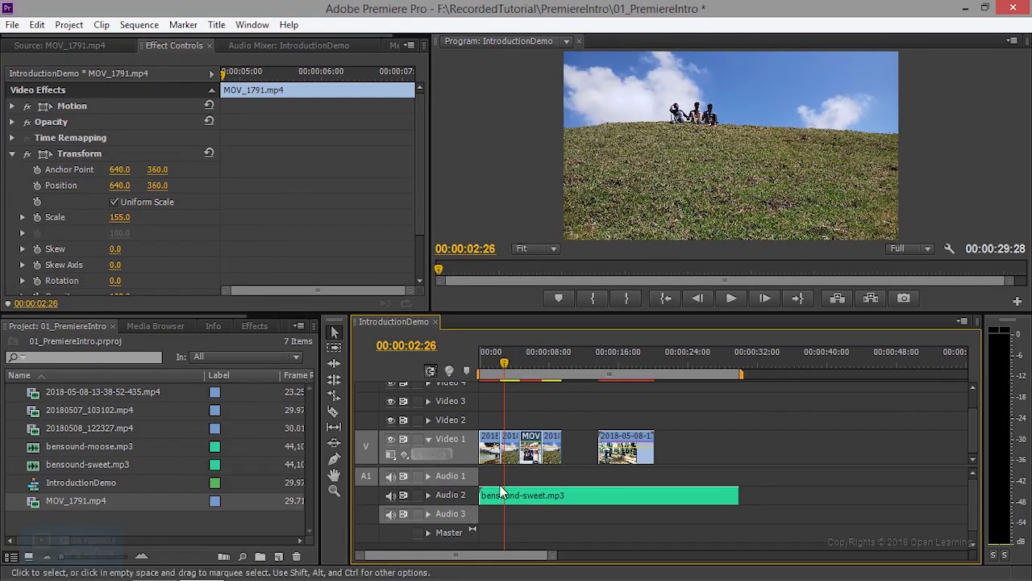
pyautogui.moveTo(626, 449)
pyautogui.mouseDown()
pyautogui.moveTo(588, 449)
pyautogui.moveTo(623, 449)
pyautogui.mouseUp()
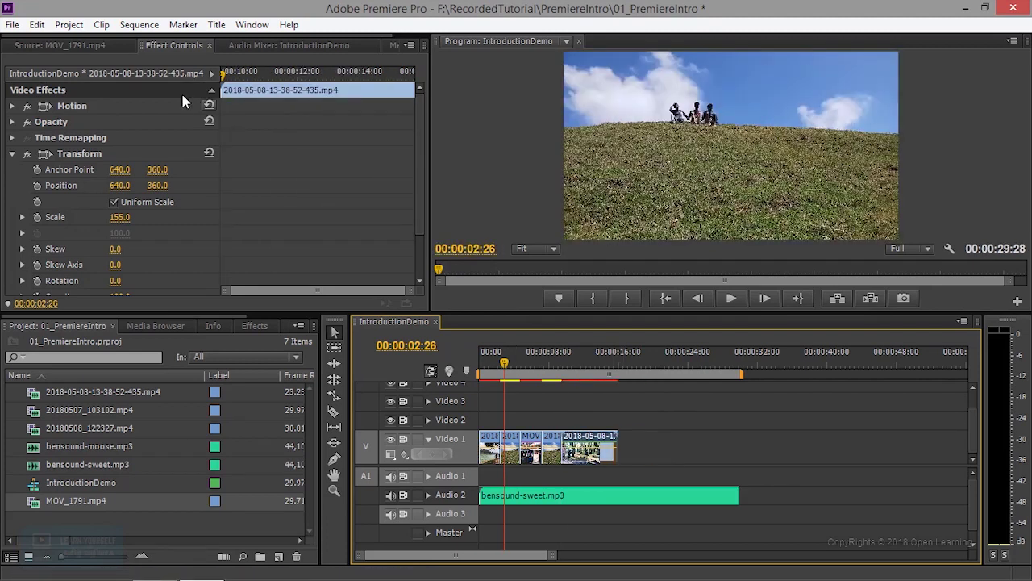
# - Try Remove Unused on the project media and undo the removal
pyautogui.click(69, 24)
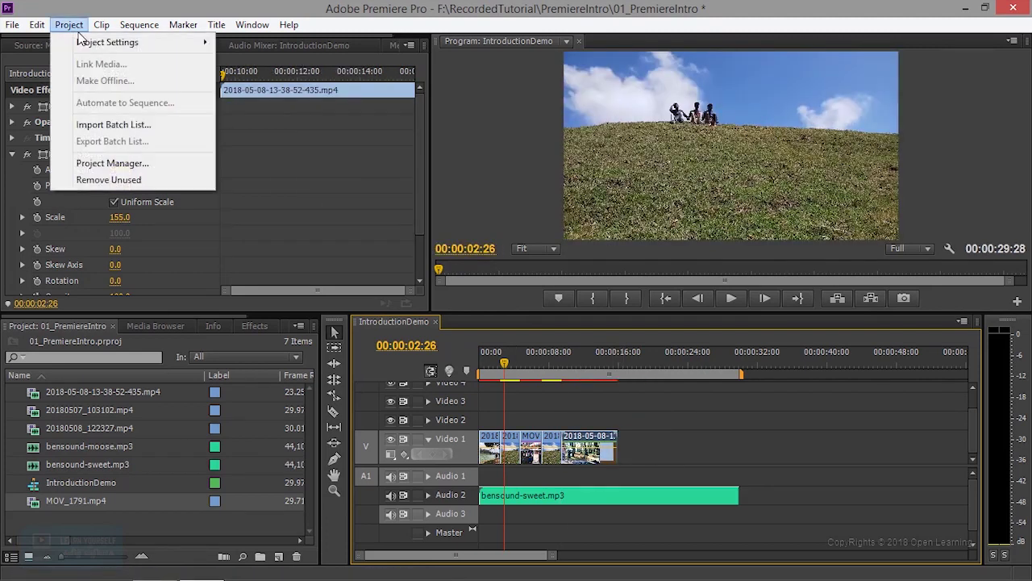
pyautogui.click(91, 182)
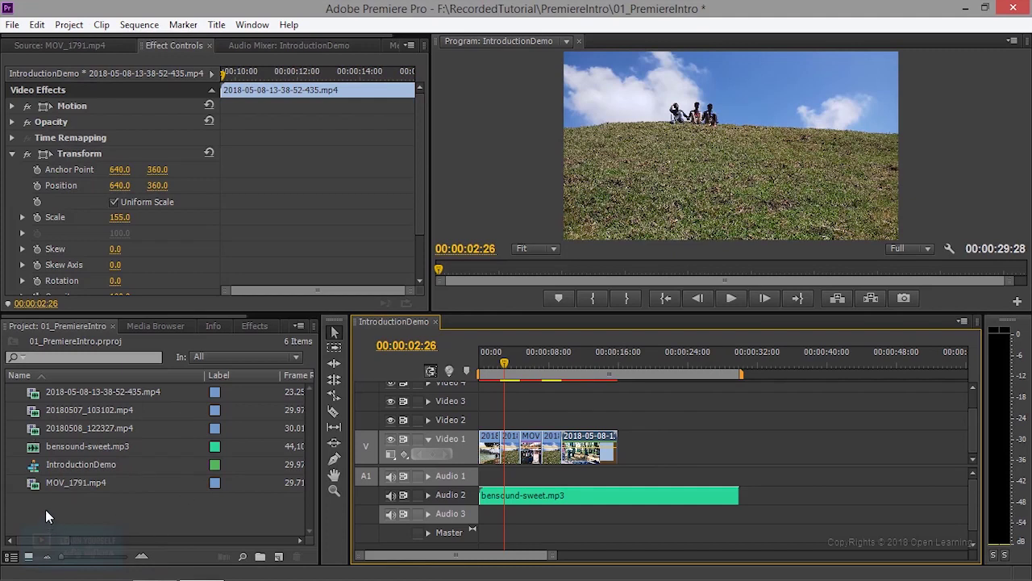
pyautogui.hotkey('ctrl', 'z')
pyautogui.moveTo(45, 509); pyautogui.dragTo(183, 94)
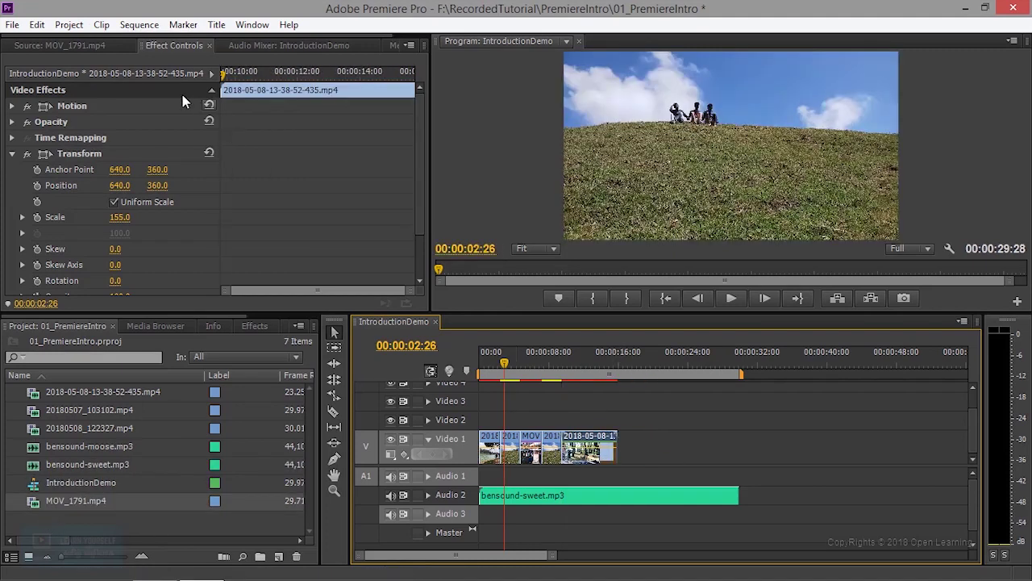
# - Remove all media from the project bin that the IntroductionDemo sequence does not use
pyautogui.click(71, 26)
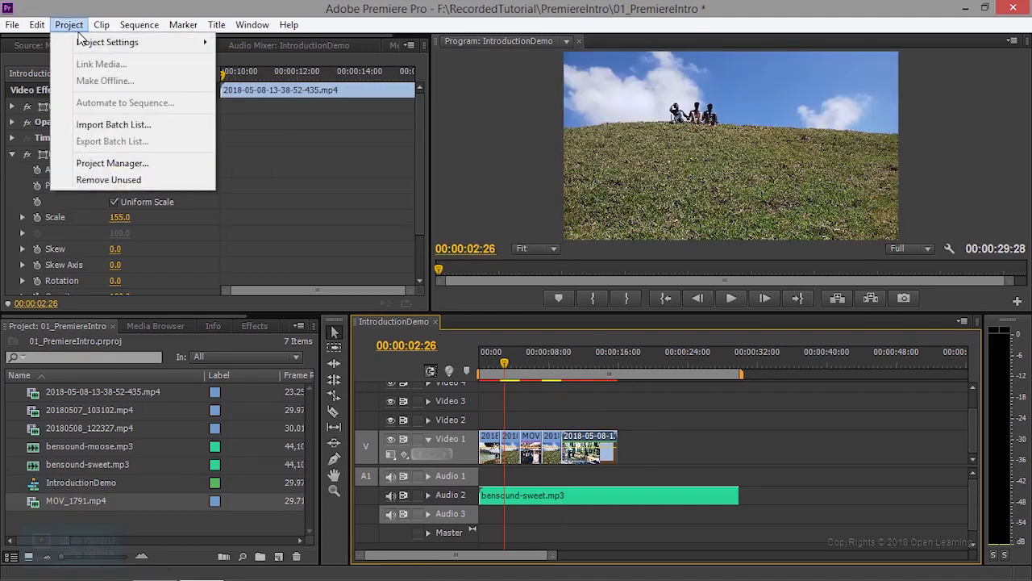
pyautogui.click(91, 180)
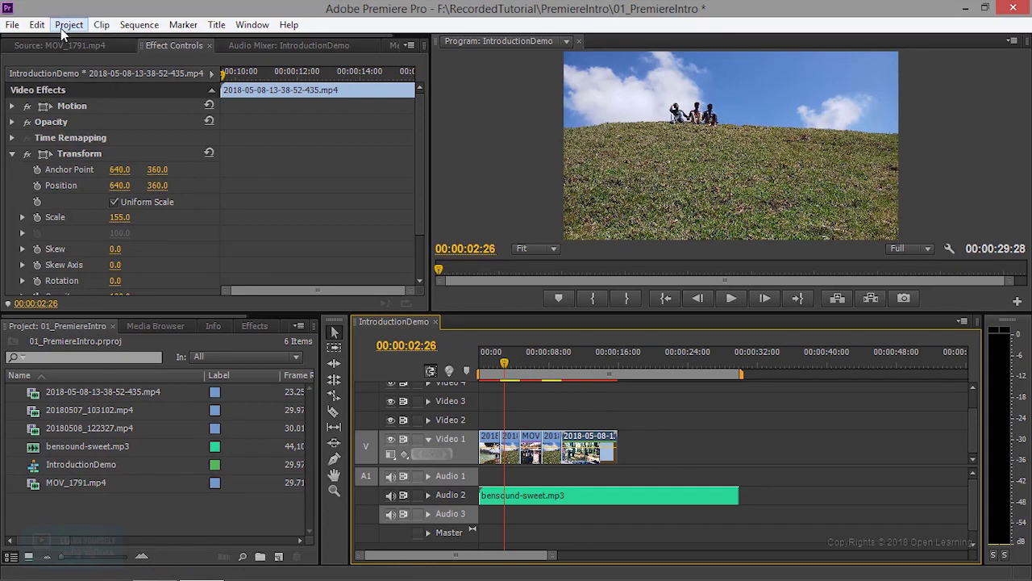
pyautogui.click(12, 25)
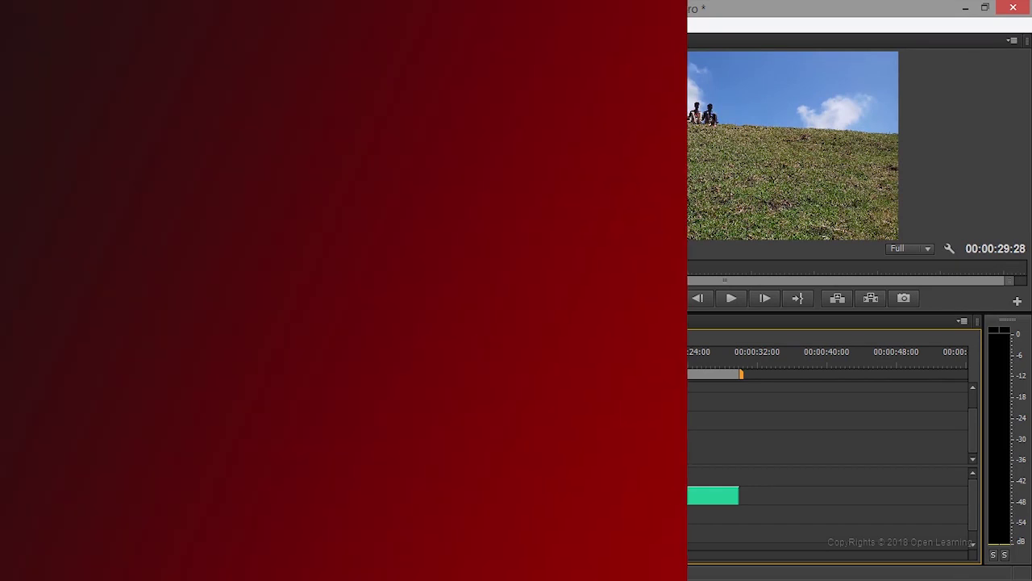